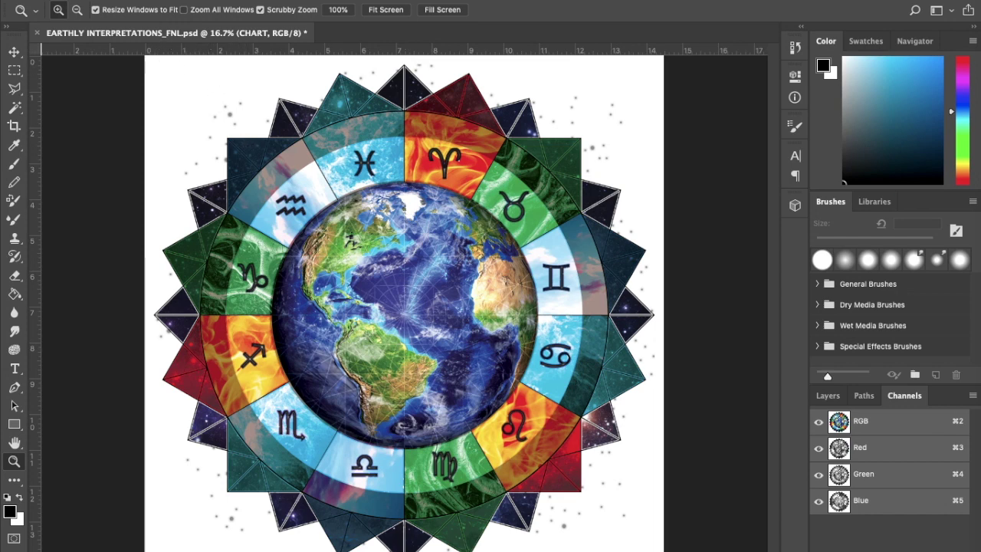
# Switch the image mode to Lab Color with Don't Merge, then view only the Lightness channel.
pyautogui.click(188, 0)
pyautogui.moveTo(229, 0)
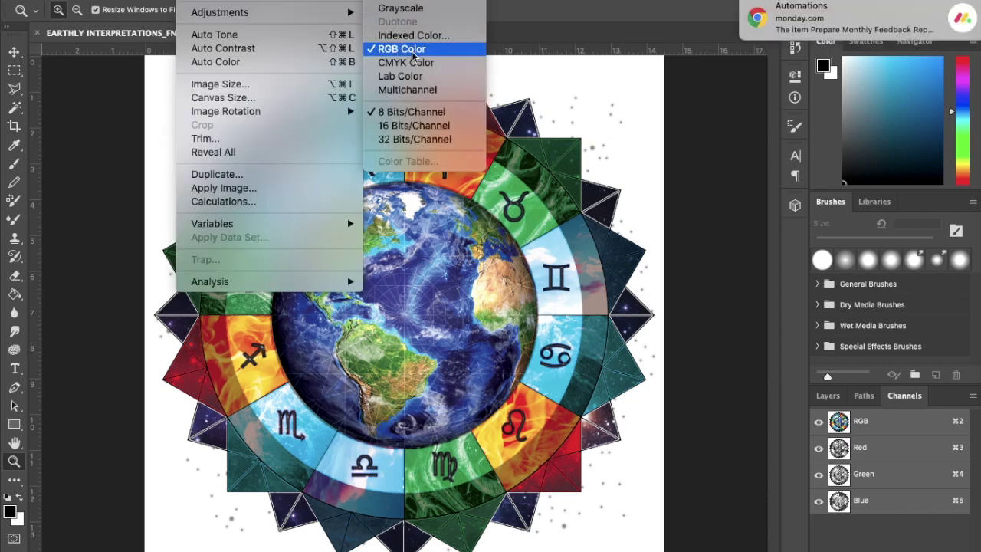
pyautogui.click(445, 83)
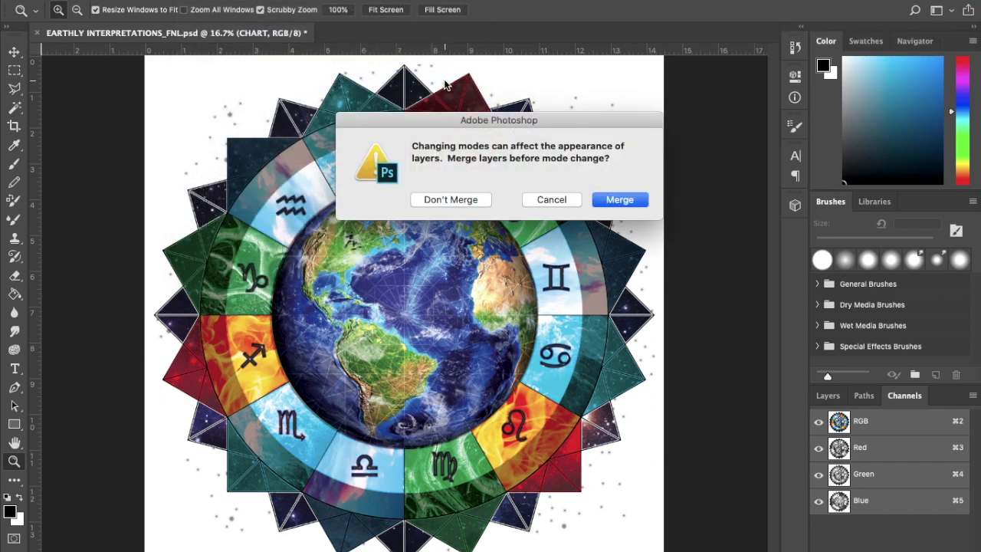
pyautogui.click(465, 201)
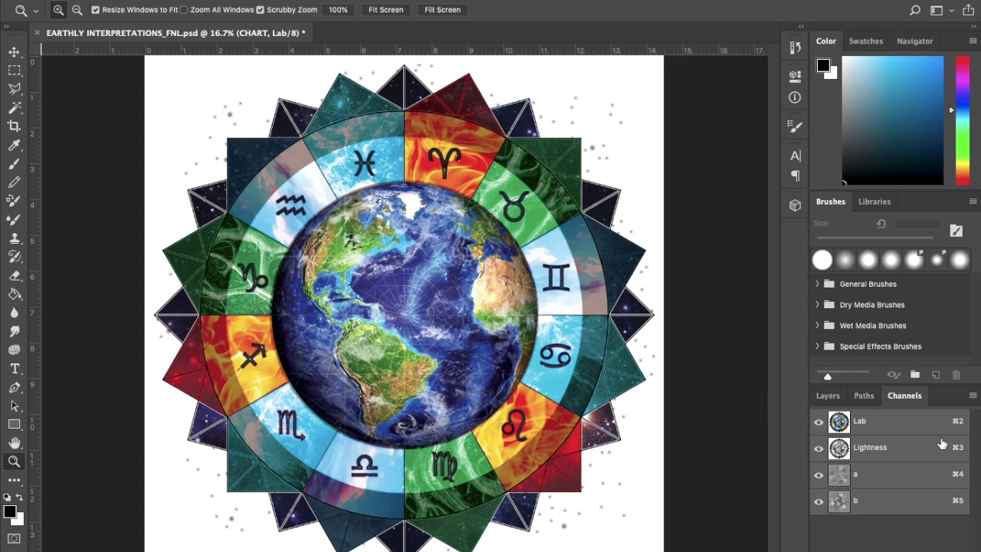
pyautogui.click(921, 451)
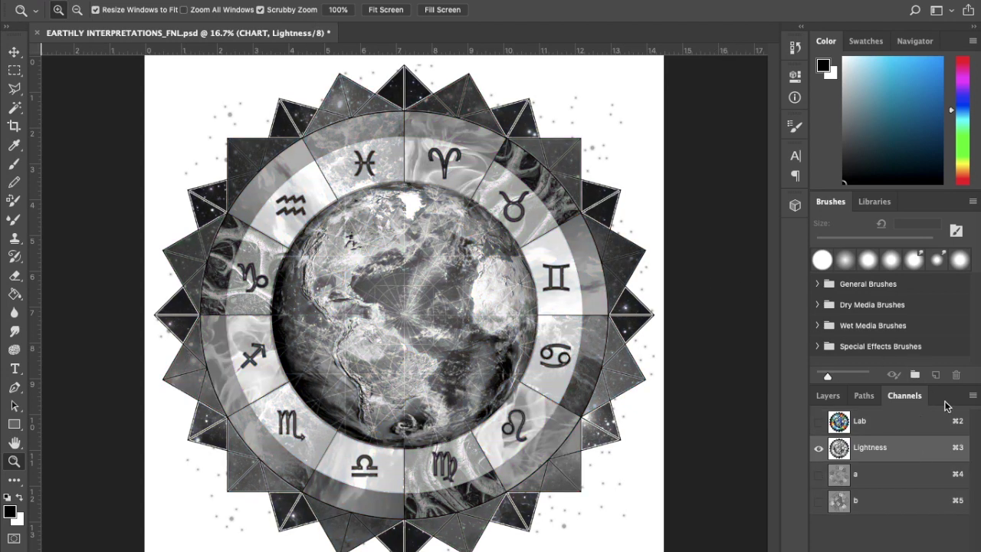
# Duplicate the Lightness channel as an inverted channel named White.
pyautogui.click(972, 397)
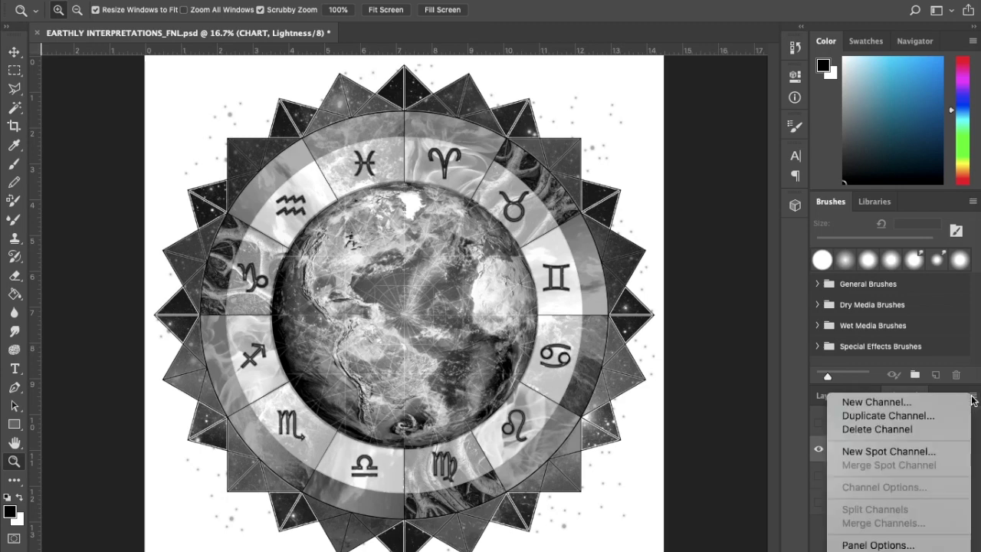
pyautogui.click(919, 418)
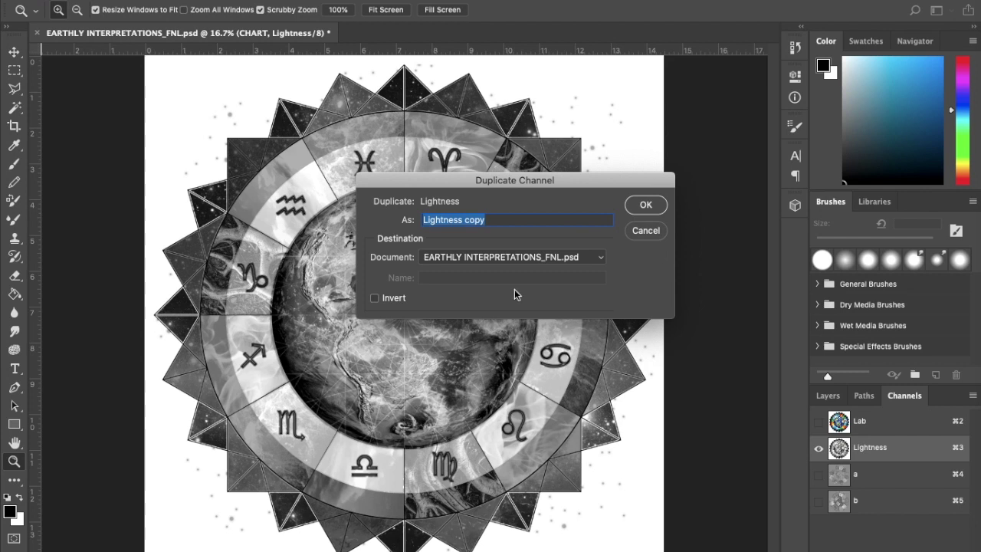
pyautogui.write('White')
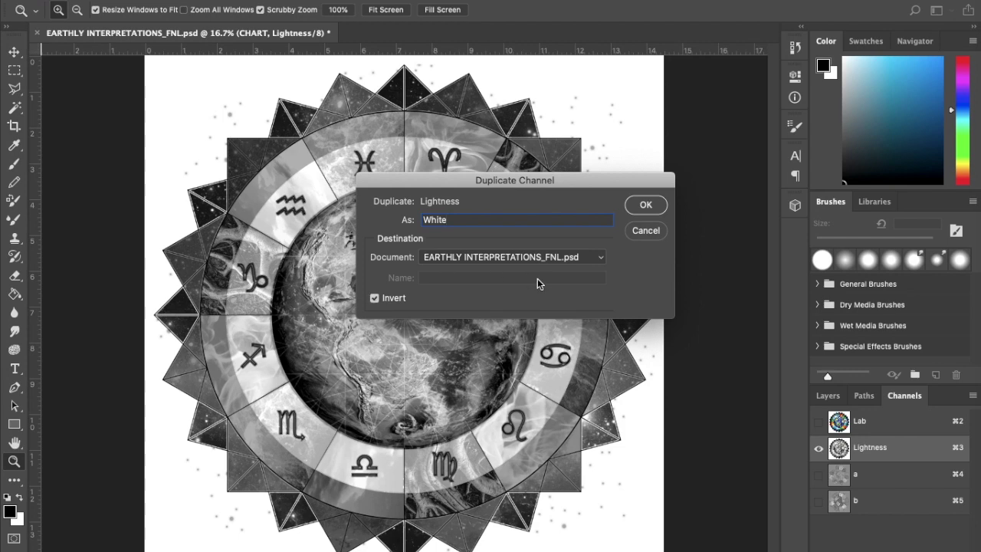
pyautogui.click(646, 205)
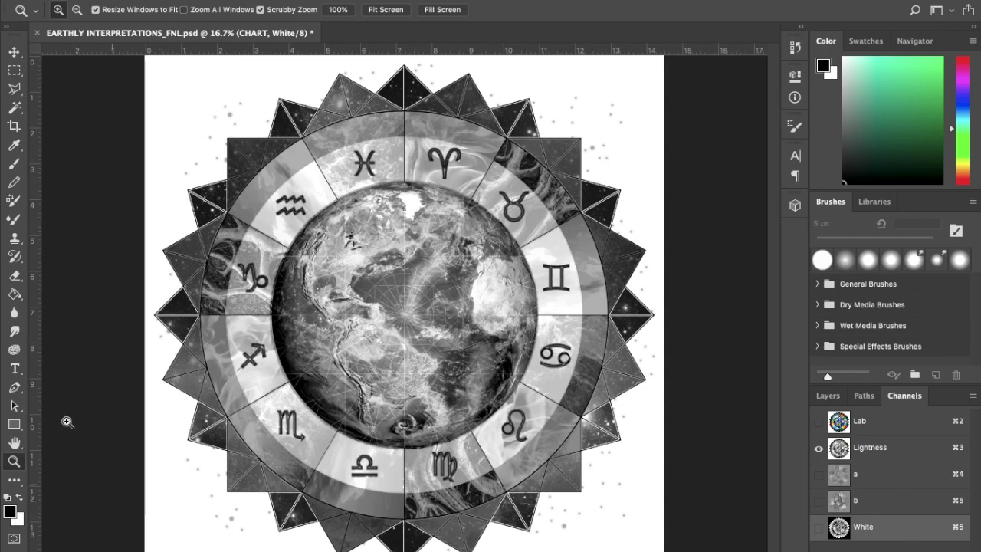
# Magic Wand the white background, restore black over white colours, show White, then deselect.
pyautogui.click(14, 112)
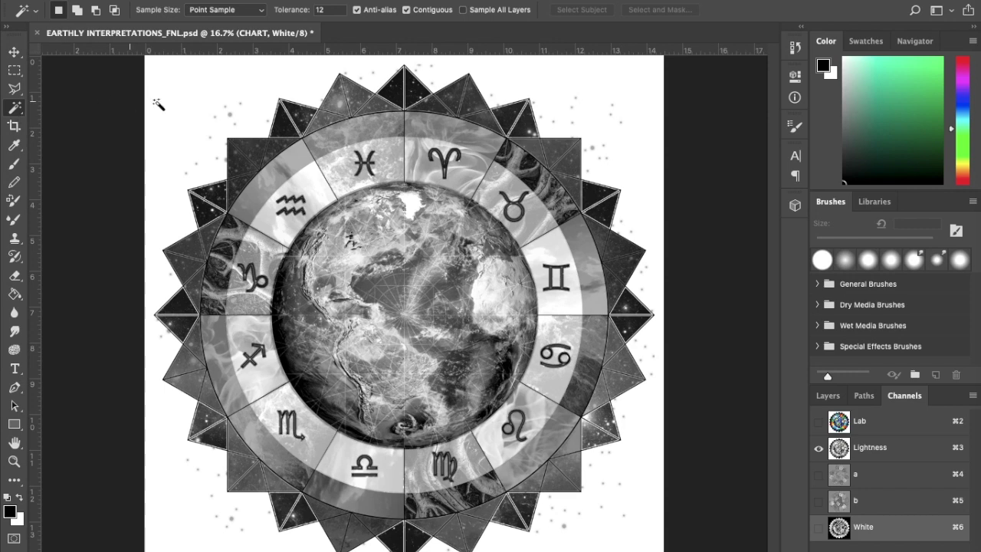
pyautogui.click(191, 114)
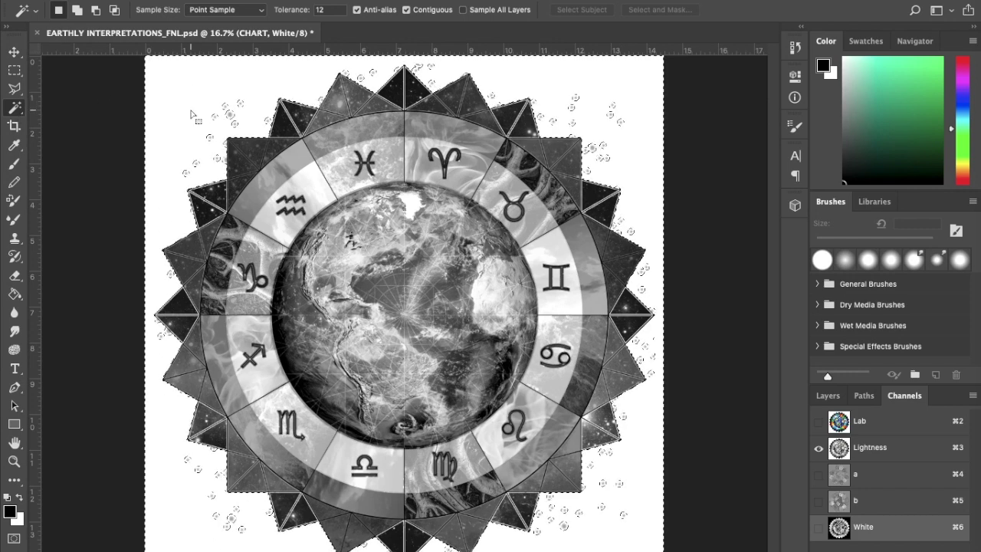
pyautogui.click(20, 498)
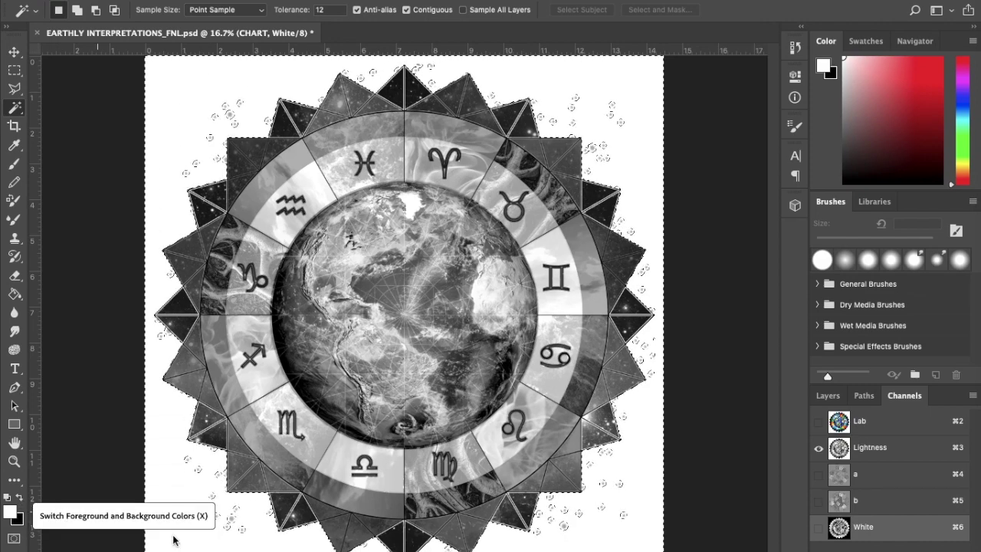
pyautogui.press('x')
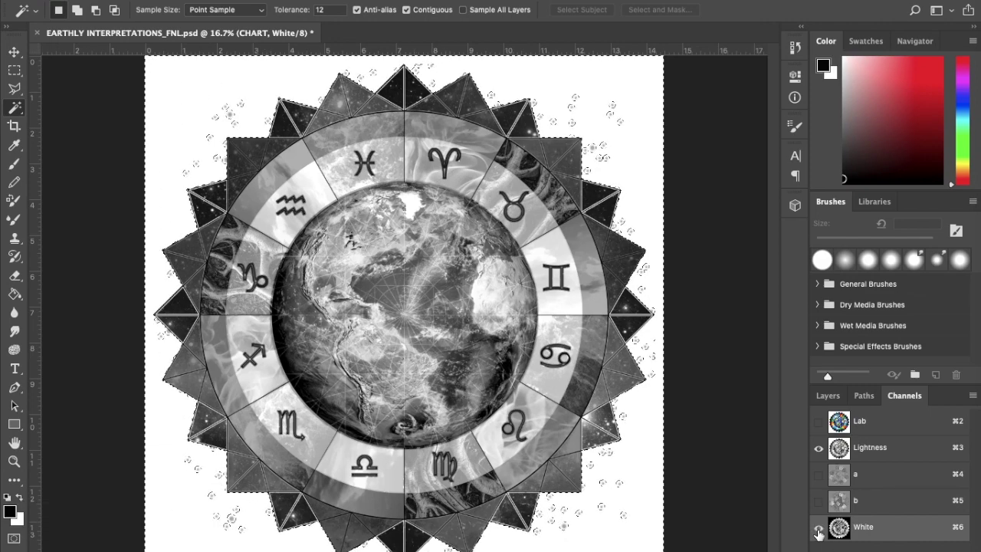
pyautogui.click(818, 526)
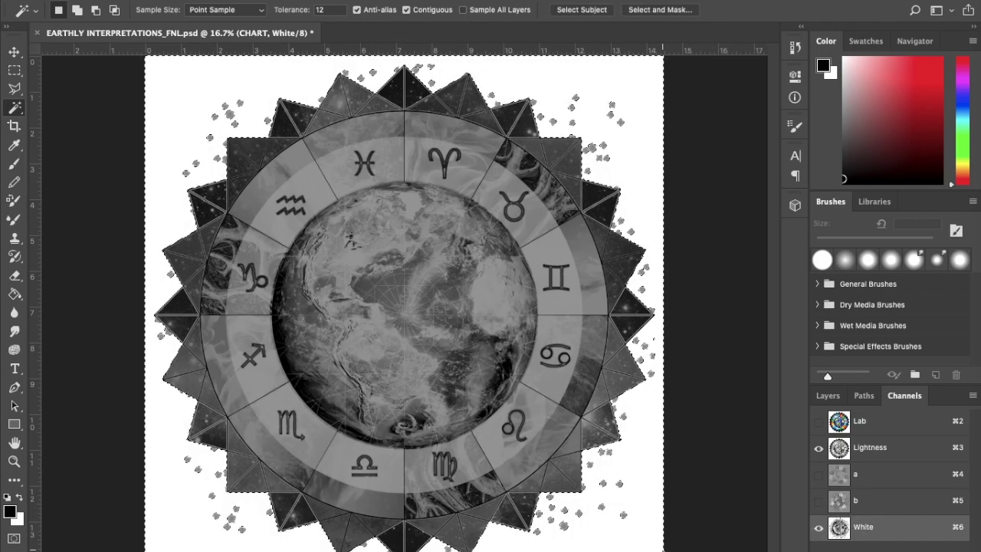
pyautogui.click(666, 529)
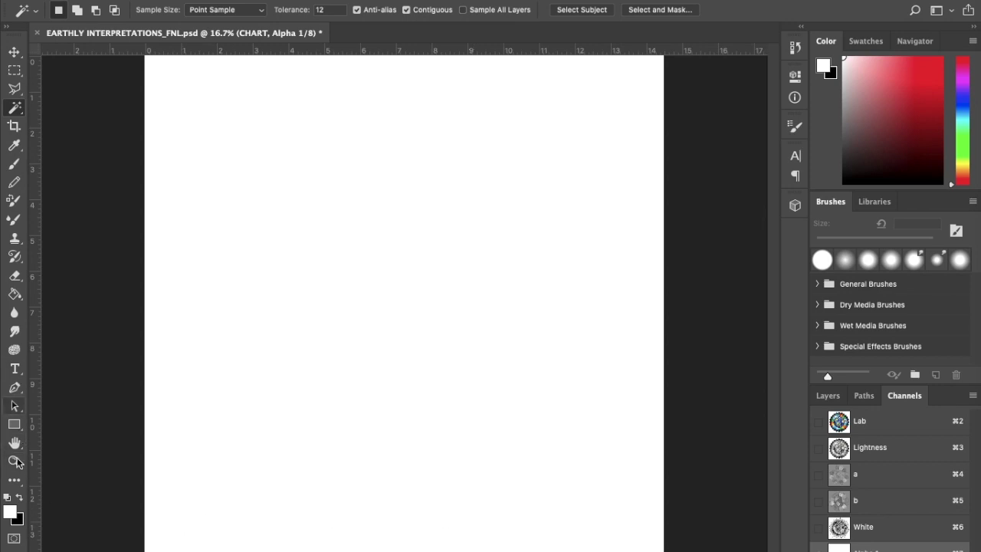
# Fill Alpha 1 with black using the Paint Bucket and move it above White.
pyautogui.click(21, 497)
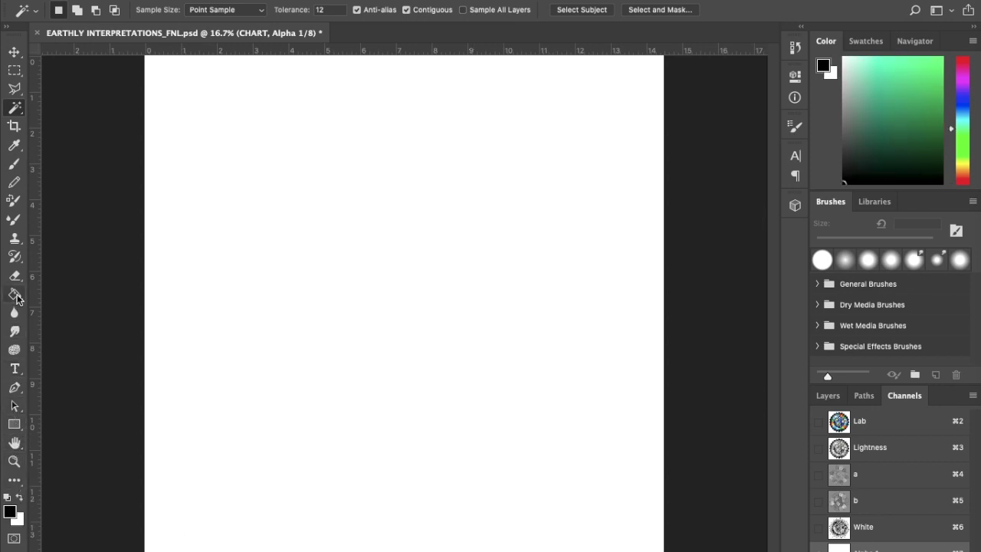
pyautogui.click(14, 294)
pyautogui.click(296, 314)
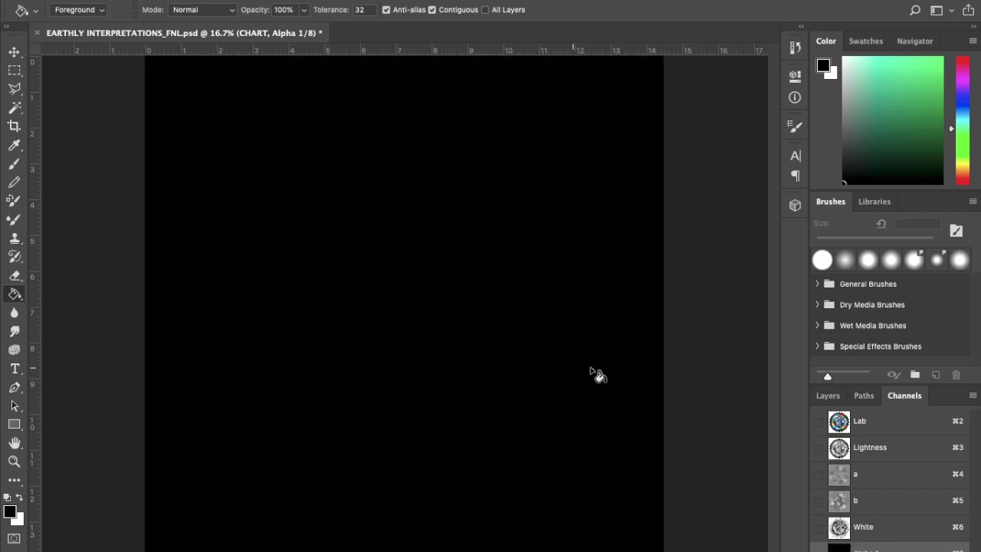
pyautogui.moveTo(897, 547); pyautogui.dragTo(889, 509)
# Make Alpha 1 a spot colour channel named Shirt at 100% solidity, then select White.
pyautogui.doubleClick(904, 536)
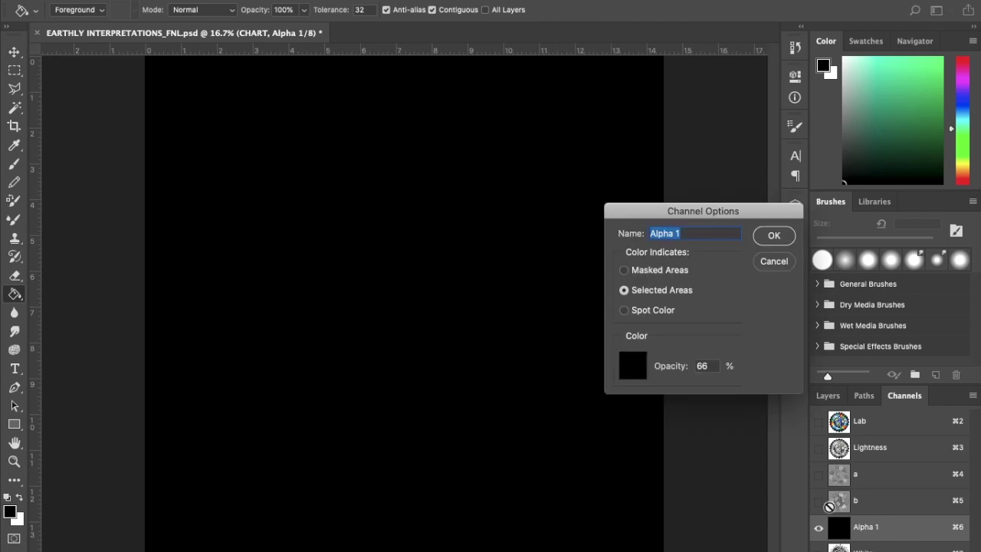
pyautogui.click(623, 309)
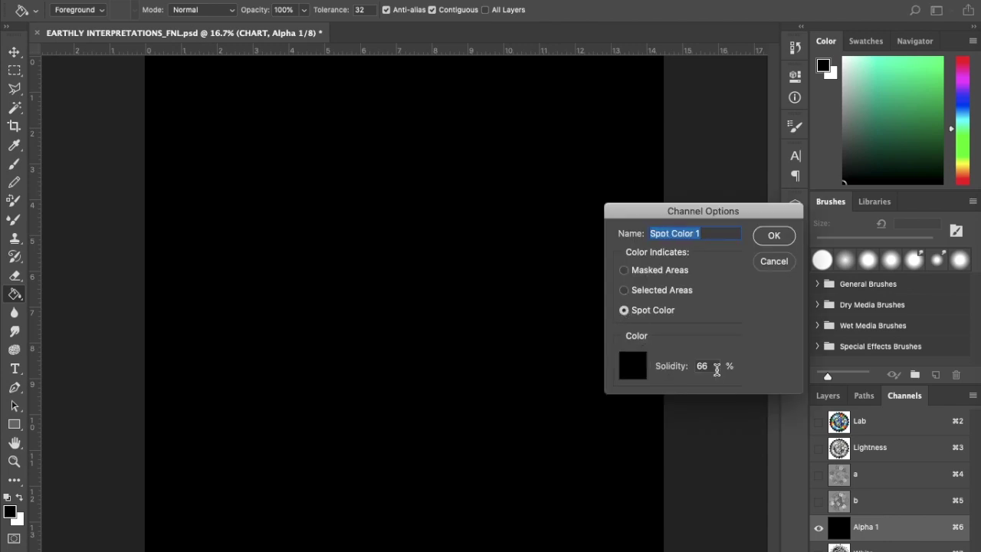
pyautogui.doubleClick(705, 366)
pyautogui.write('100')
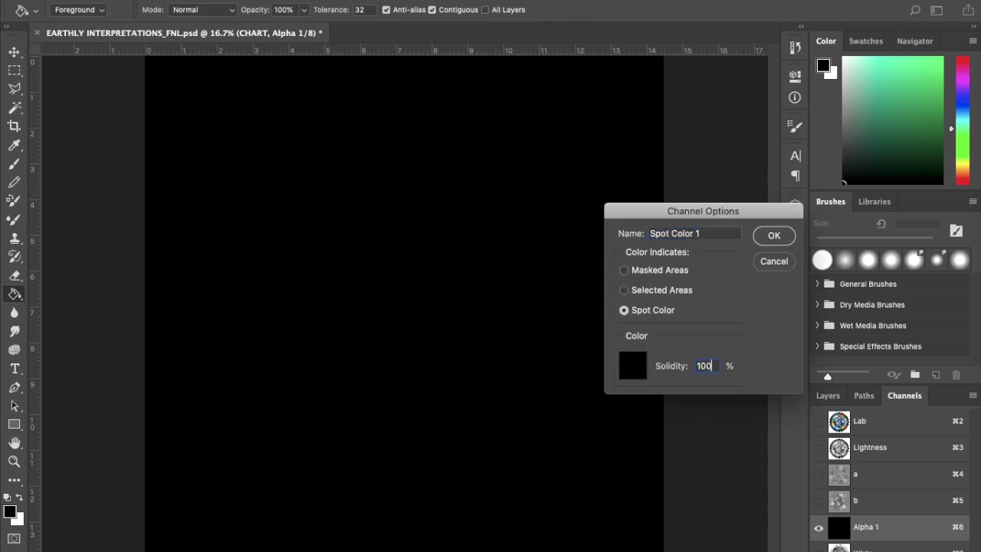
pyautogui.moveTo(707, 233); pyautogui.dragTo(603, 236)
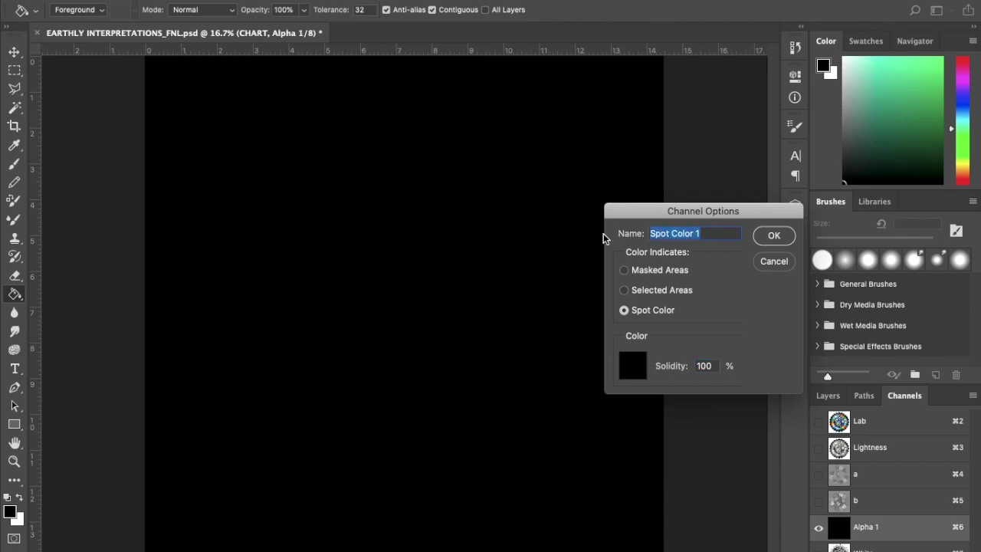
pyautogui.write('Shirt')
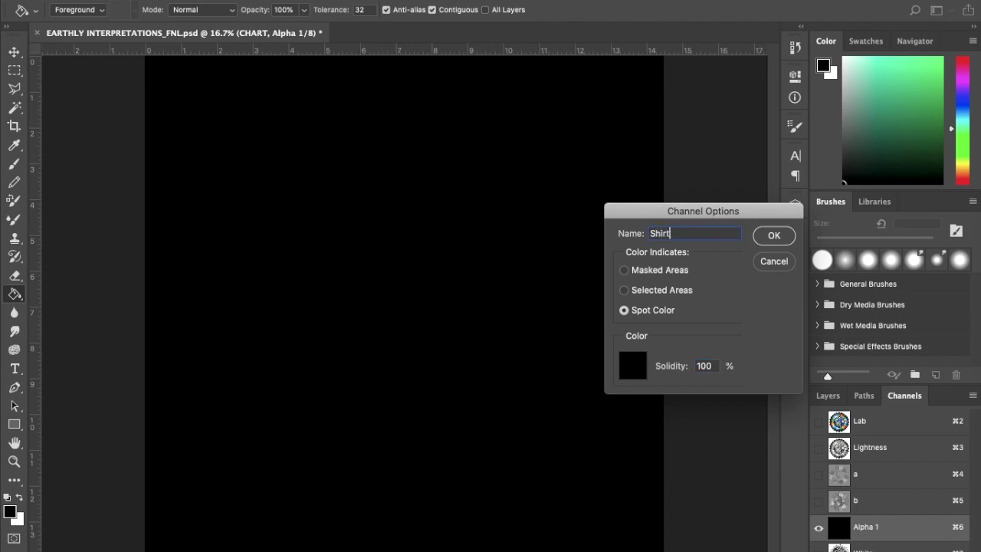
pyautogui.click(774, 235)
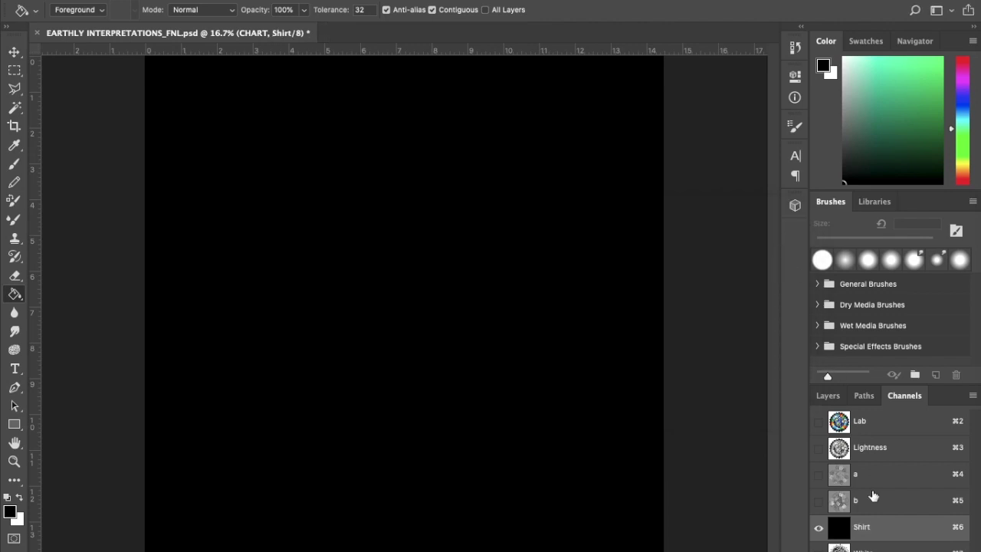
pyautogui.click(839, 549)
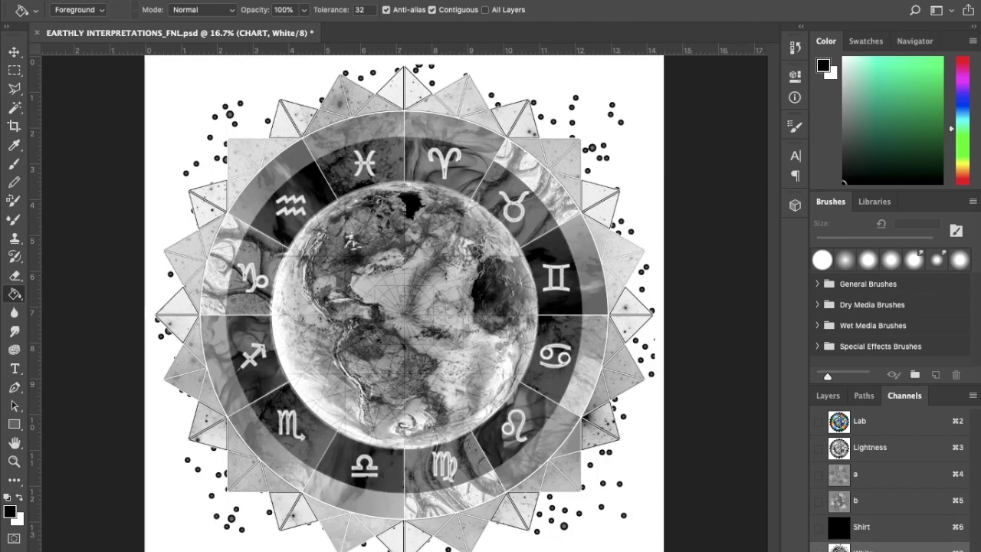
# Make White a spot channel with white ink at 80% solidity, and show Shirt too.
pyautogui.doubleClick(839, 549)
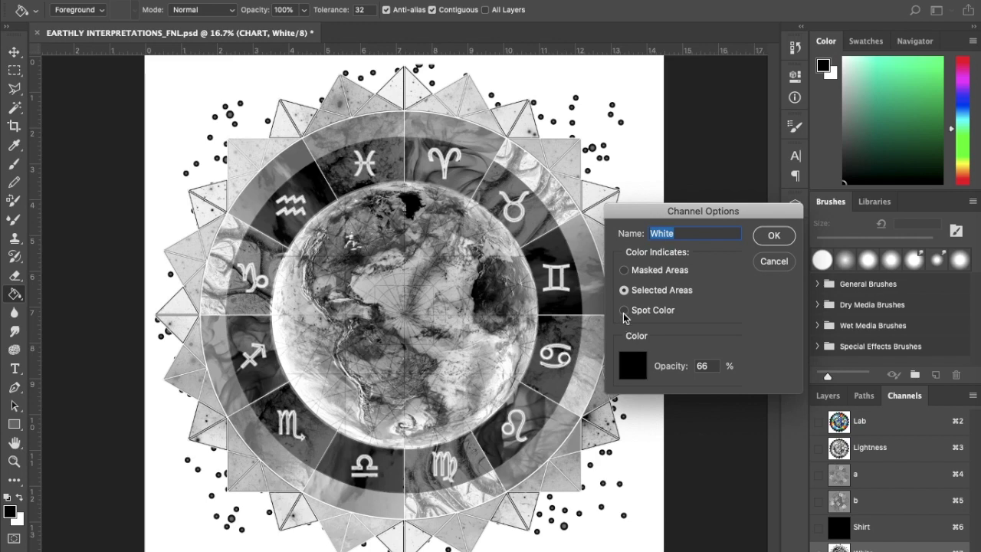
pyautogui.click(624, 310)
pyautogui.click(633, 365)
pyautogui.click(615, 435)
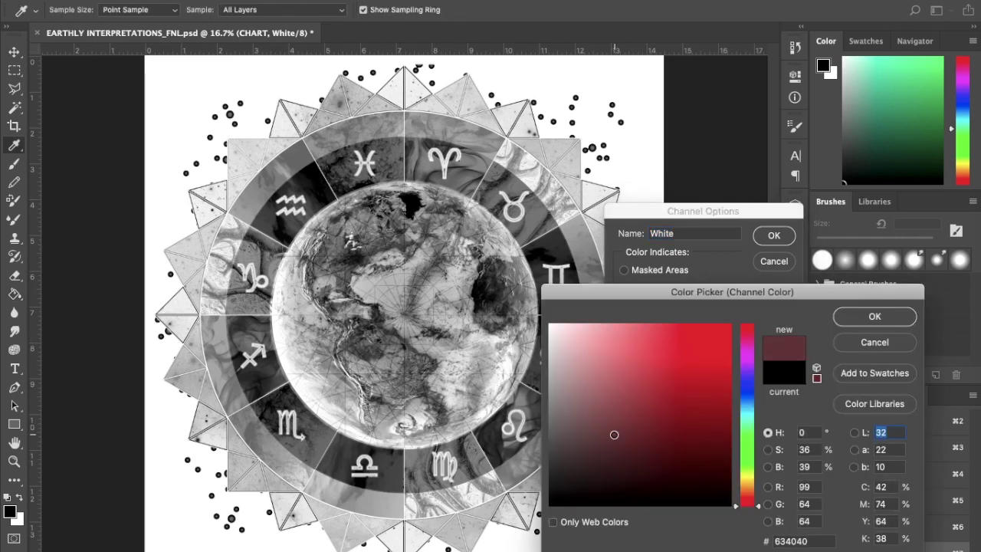
pyautogui.click(550, 324)
pyautogui.click(875, 316)
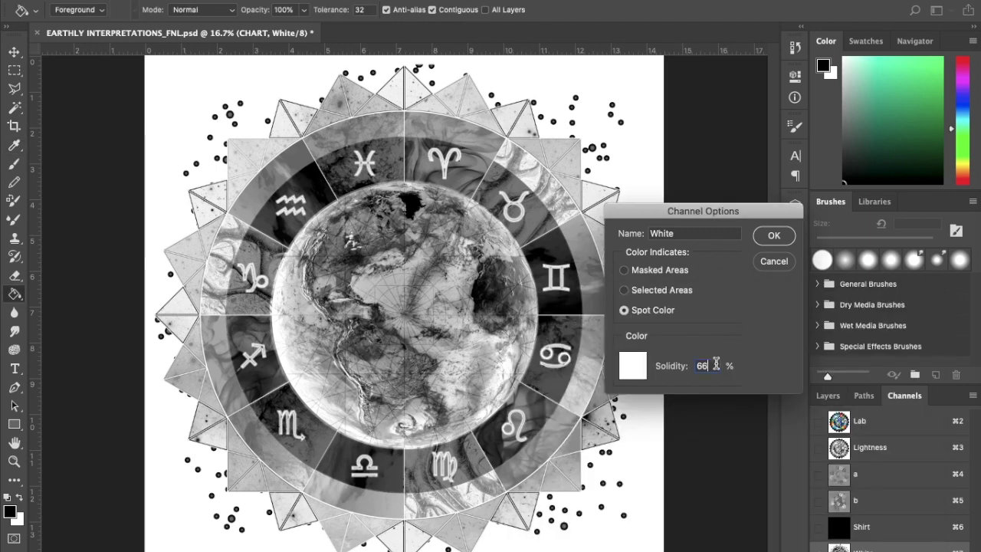
pyautogui.moveTo(716, 365); pyautogui.dragTo(677, 359)
pyautogui.write('80')
pyautogui.click(774, 236)
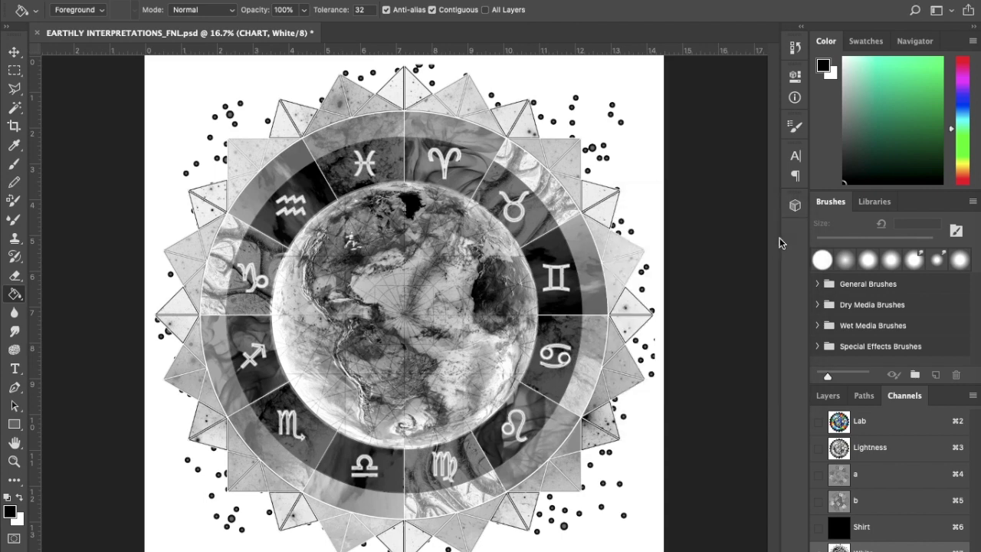
pyautogui.click(818, 528)
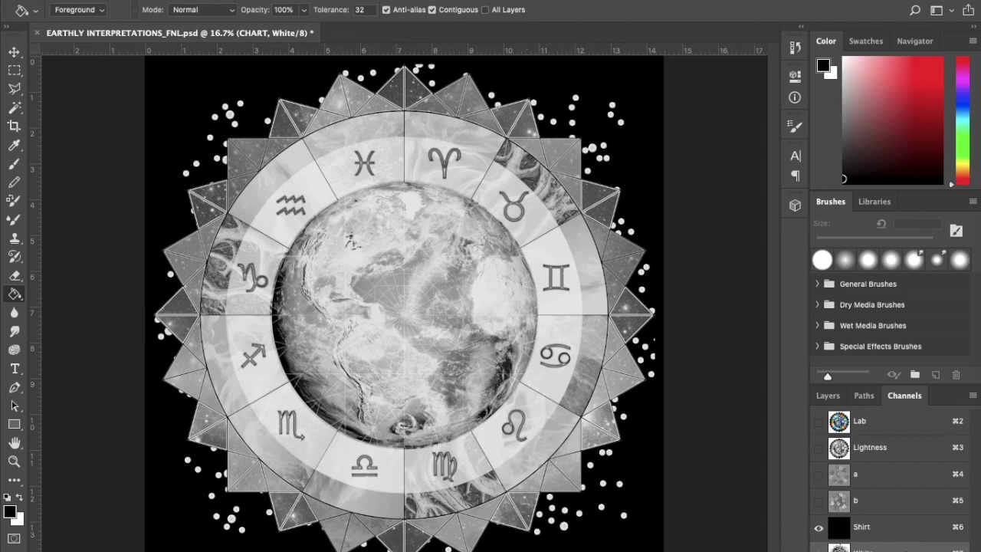
# Apply Curves to White, raising midtones 102 to 165 and moving the black point to 8.
pyautogui.press('super+m')
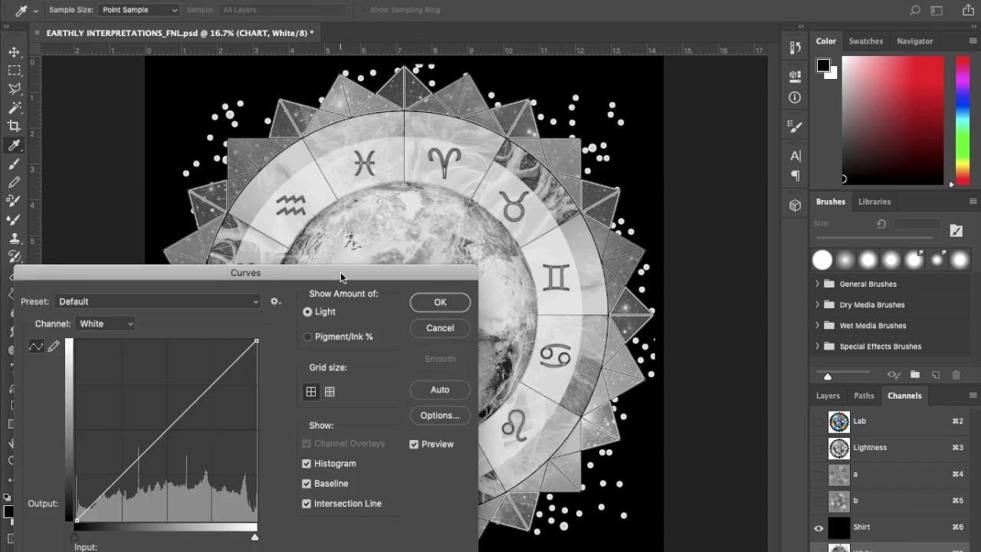
pyautogui.moveTo(340, 271); pyautogui.dragTo(866, 130)
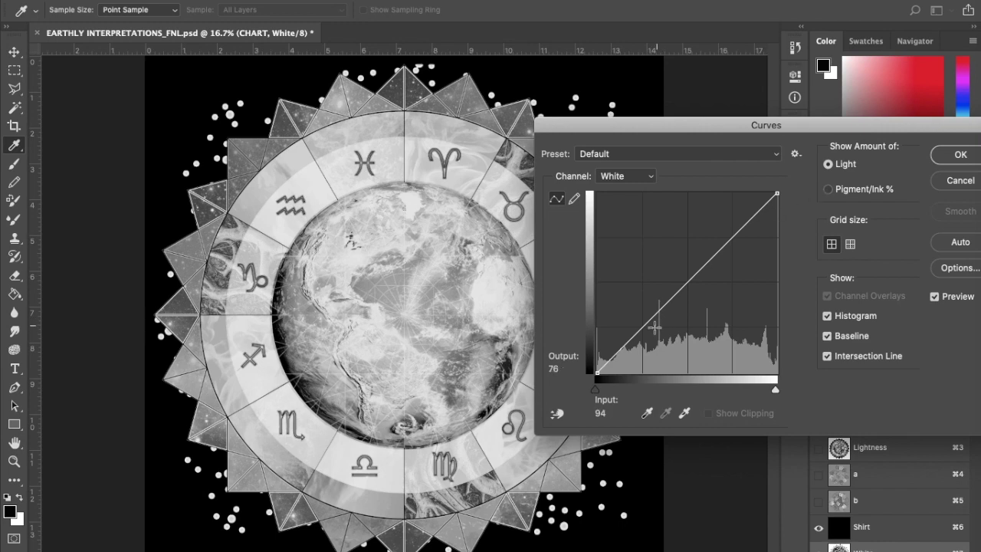
pyautogui.click(679, 291)
pyautogui.moveTo(685, 283); pyautogui.dragTo(670, 258)
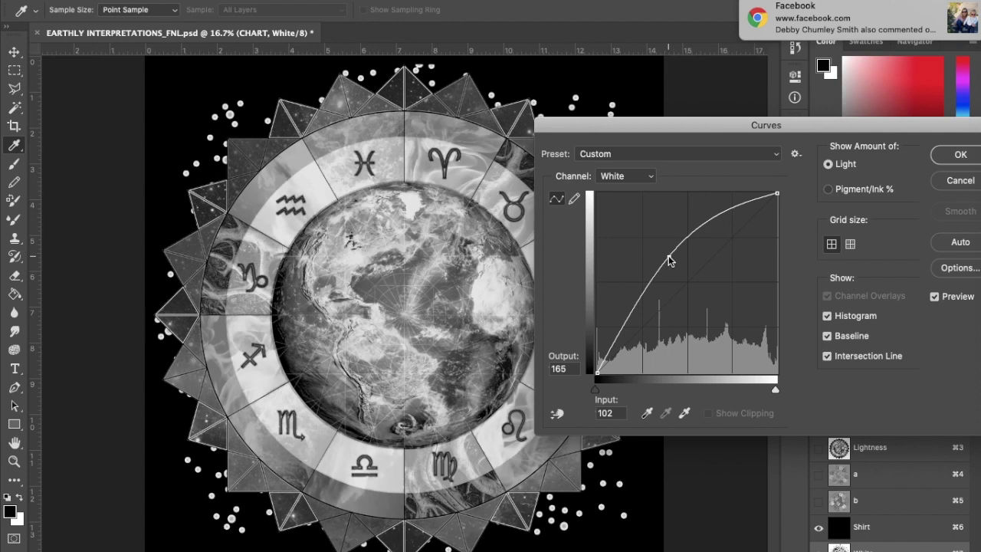
pyautogui.moveTo(777, 192); pyautogui.dragTo(773, 193)
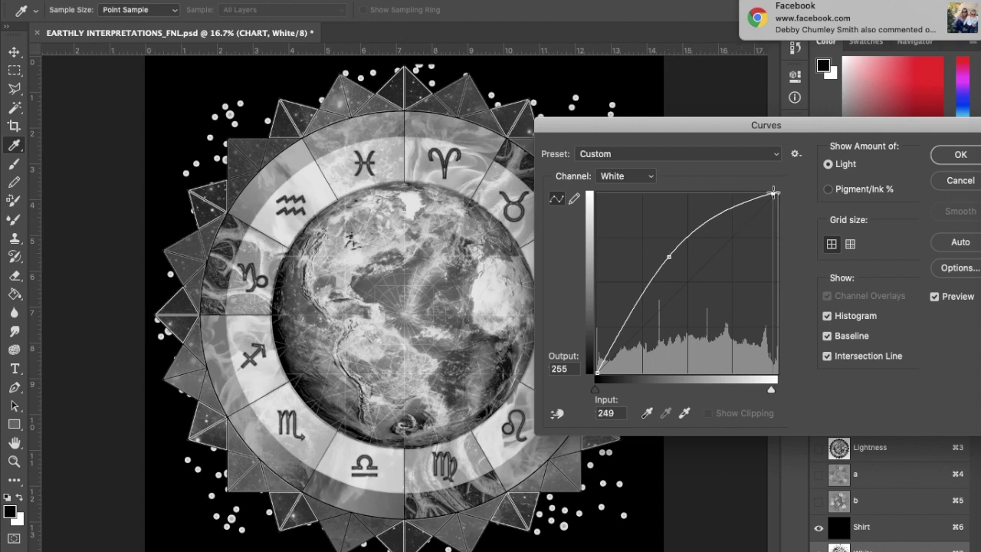
pyautogui.moveTo(600, 374); pyautogui.dragTo(606, 377)
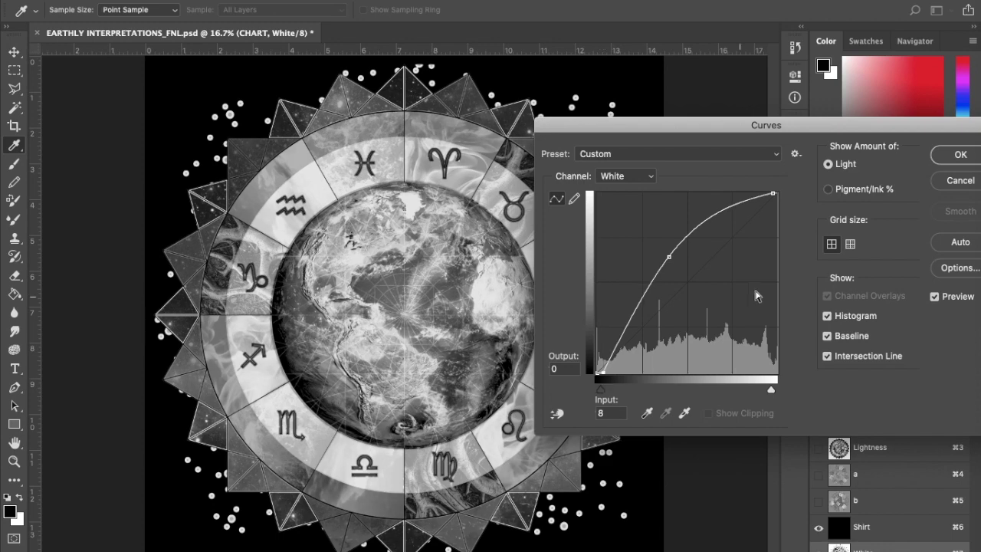
pyautogui.click(957, 156)
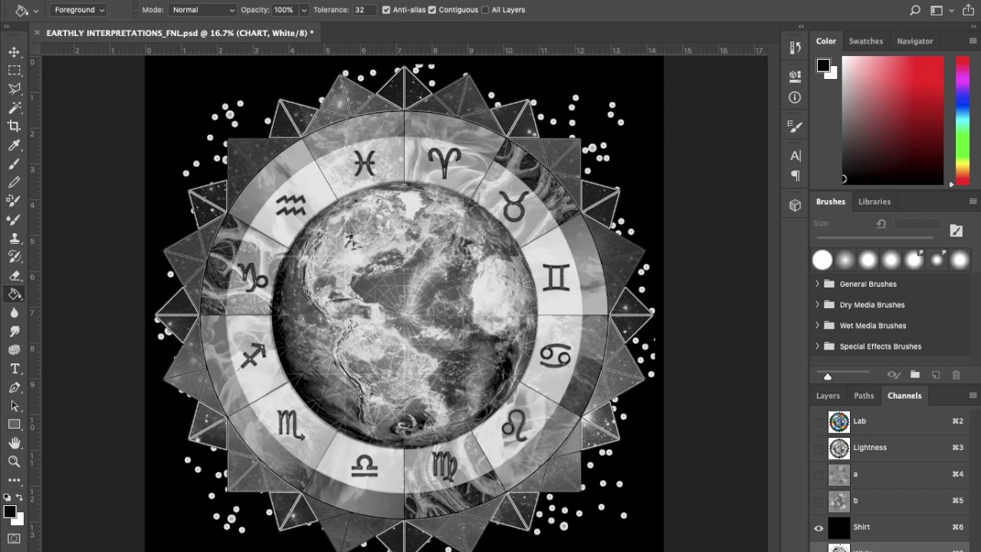
# Steepen White copy with Curves, clipping highlights at input 128 and lifting the shadows.
pyautogui.hotkey('ctrl', 'i')
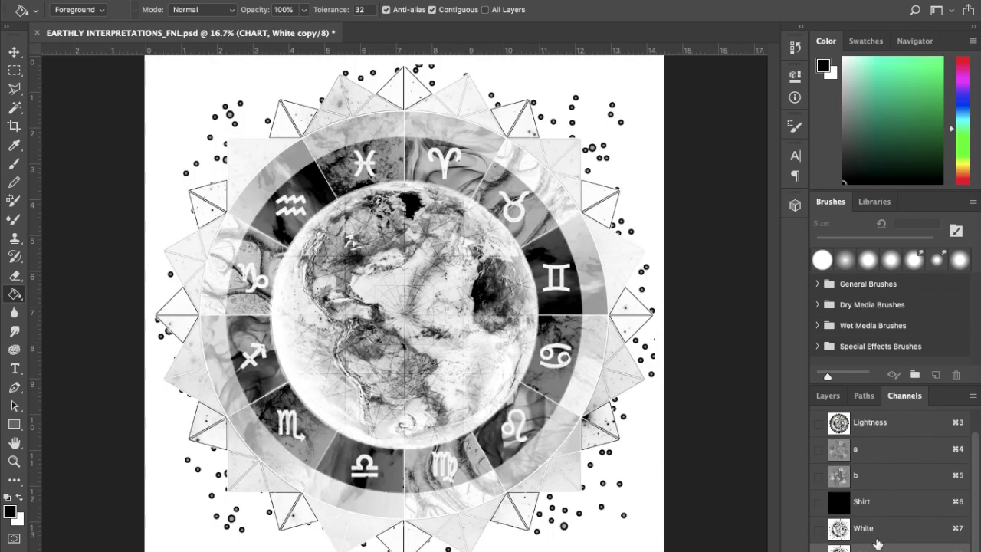
pyautogui.click(819, 502)
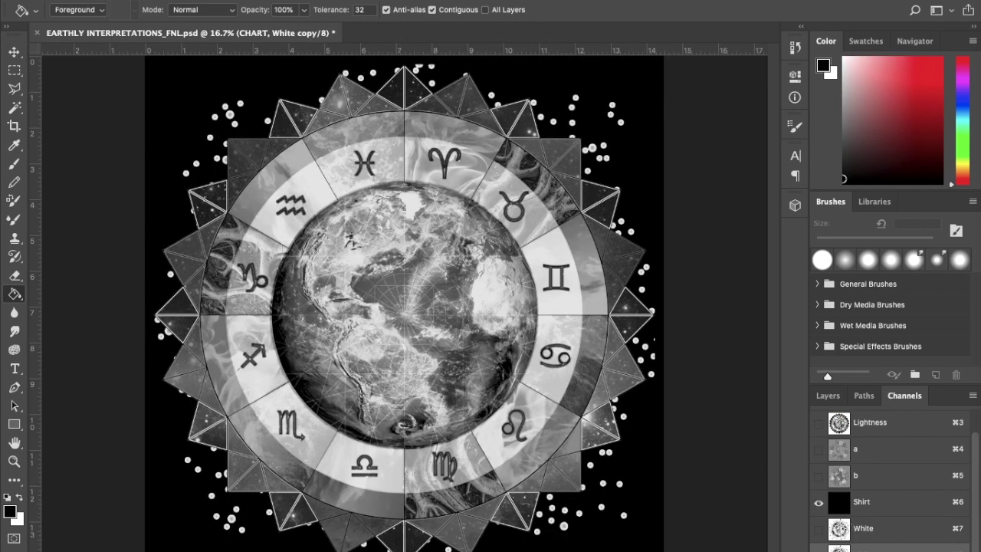
pyautogui.hotkey('ctrl', 'm')
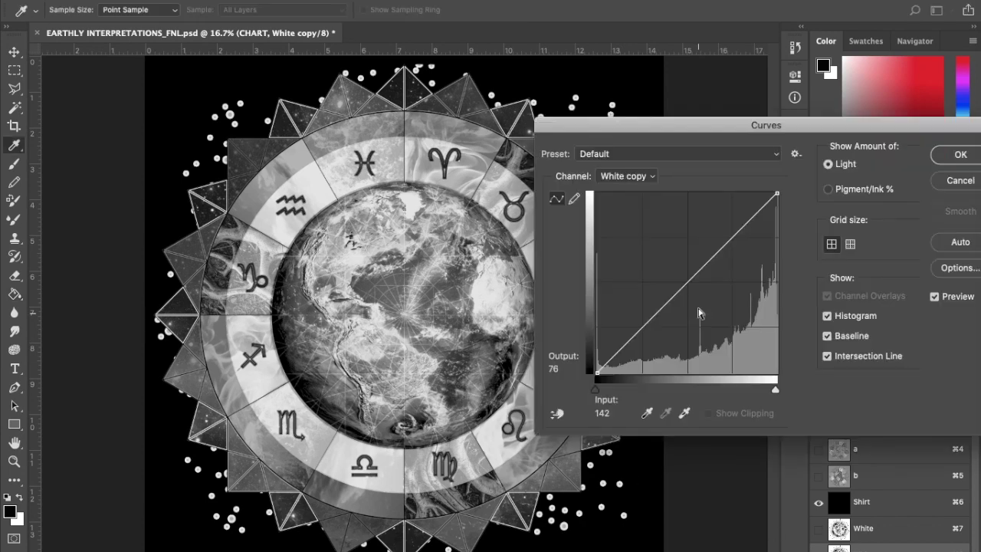
pyautogui.moveTo(778, 193); pyautogui.dragTo(687, 182)
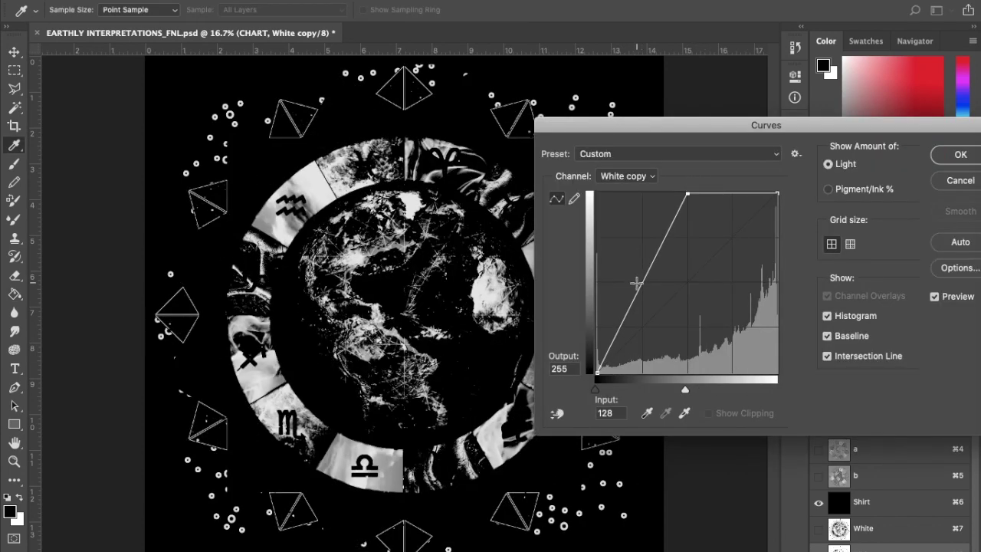
pyautogui.moveTo(636, 287); pyautogui.dragTo(623, 279)
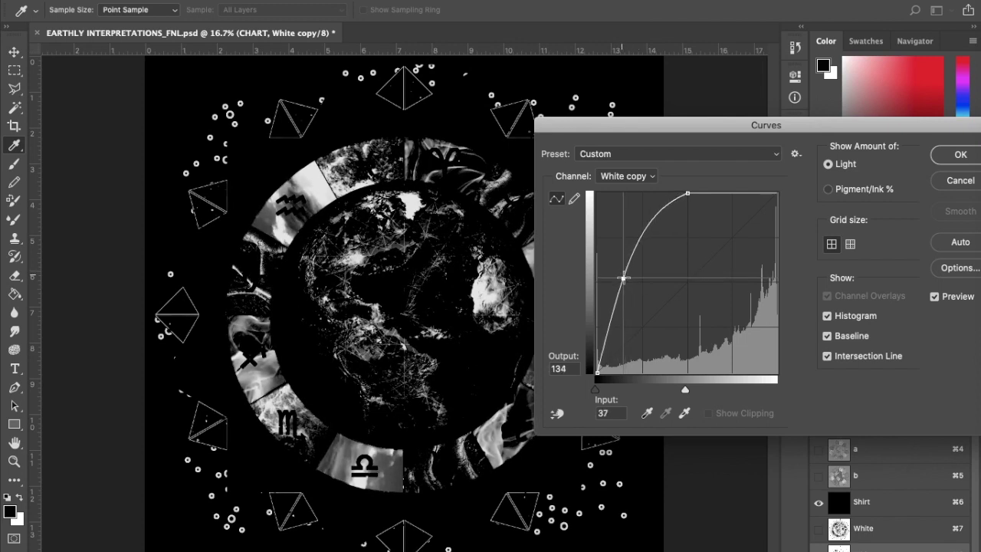
pyautogui.click(945, 155)
pyautogui.press('g')
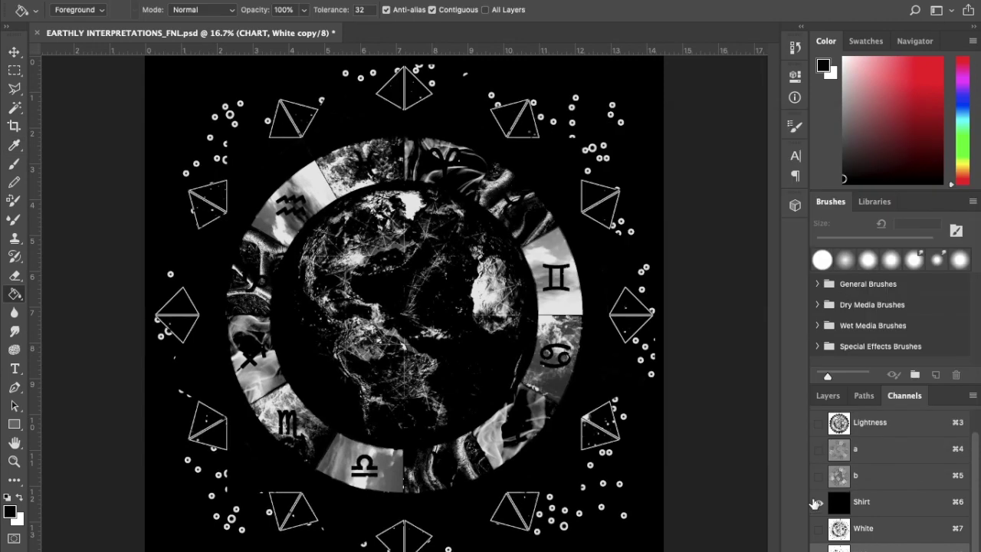
pyautogui.click(819, 529)
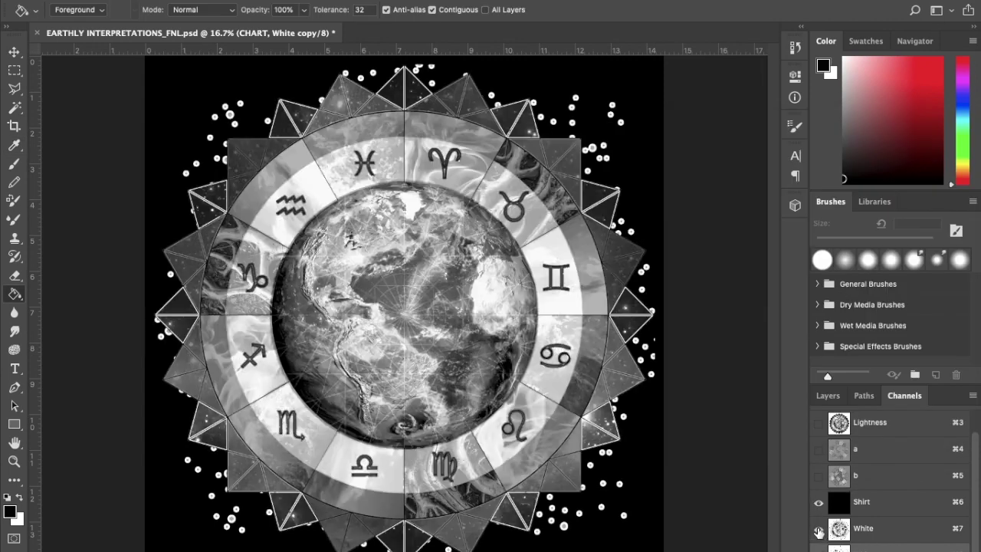
# Set White copy's spot solidity to 15%, then return to the Lab composite.
pyautogui.doubleClick(893, 545)
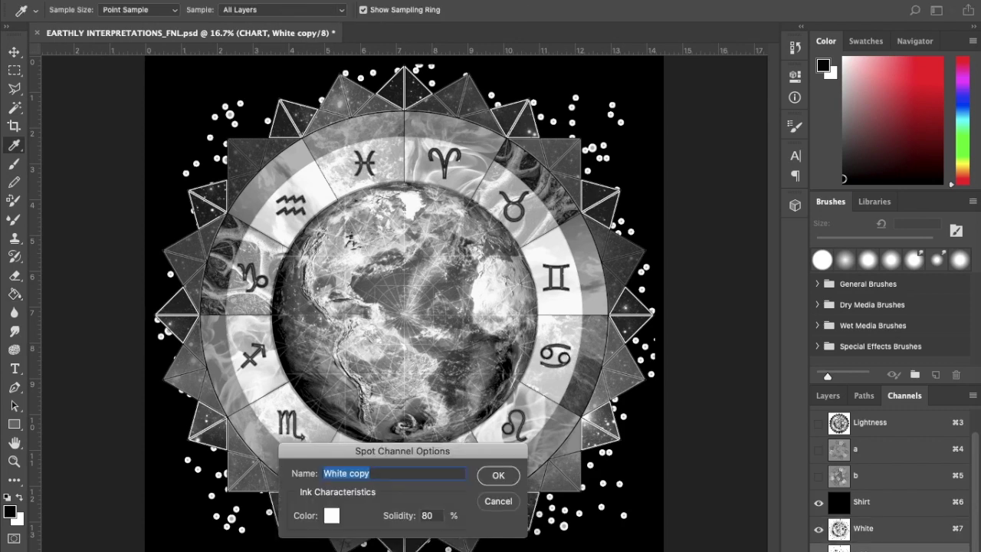
pyautogui.click(433, 518)
pyautogui.write('15')
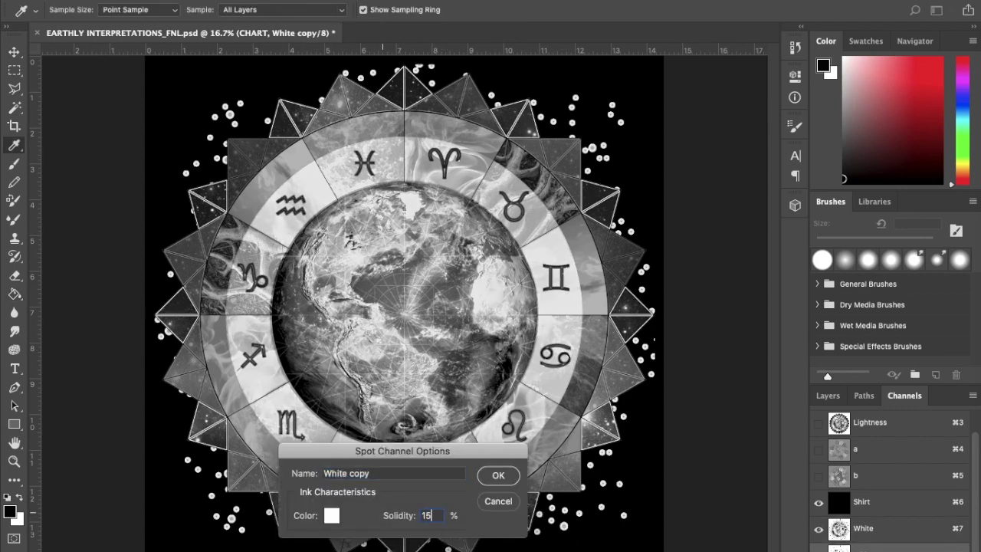
pyautogui.click(500, 475)
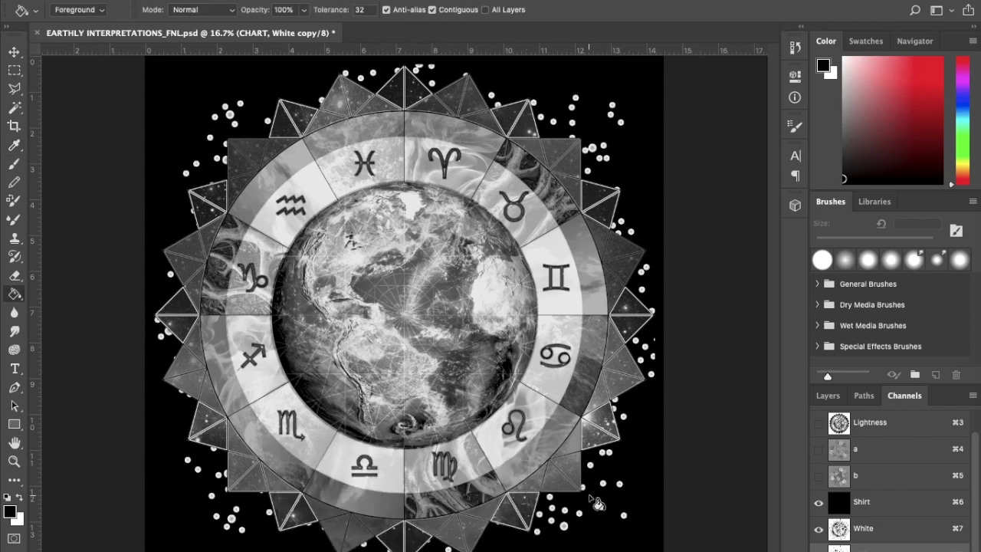
pyautogui.click(818, 530)
pyautogui.click(818, 531)
pyautogui.scroll(1, 933, 438)
pyautogui.click(921, 427)
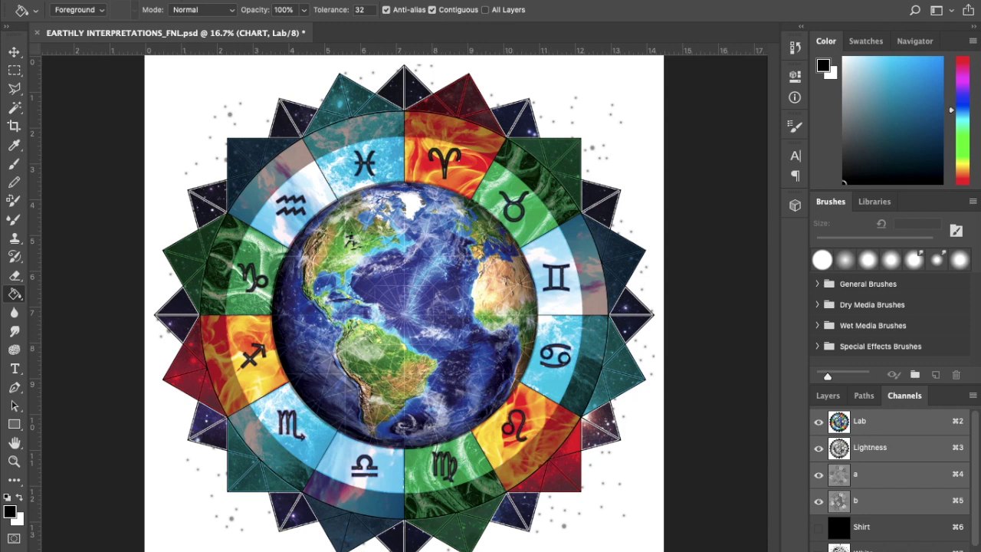
# Load AquaPro15.csf into Edit > Color Settings and apply it.
pyautogui.click(132, 0)
pyautogui.moveTo(165, 0)
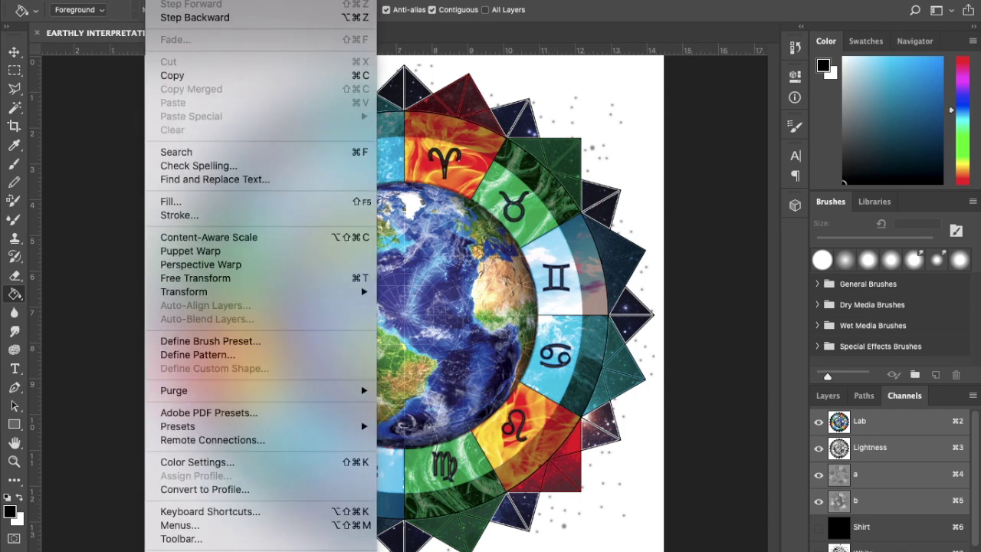
pyautogui.click(197, 463)
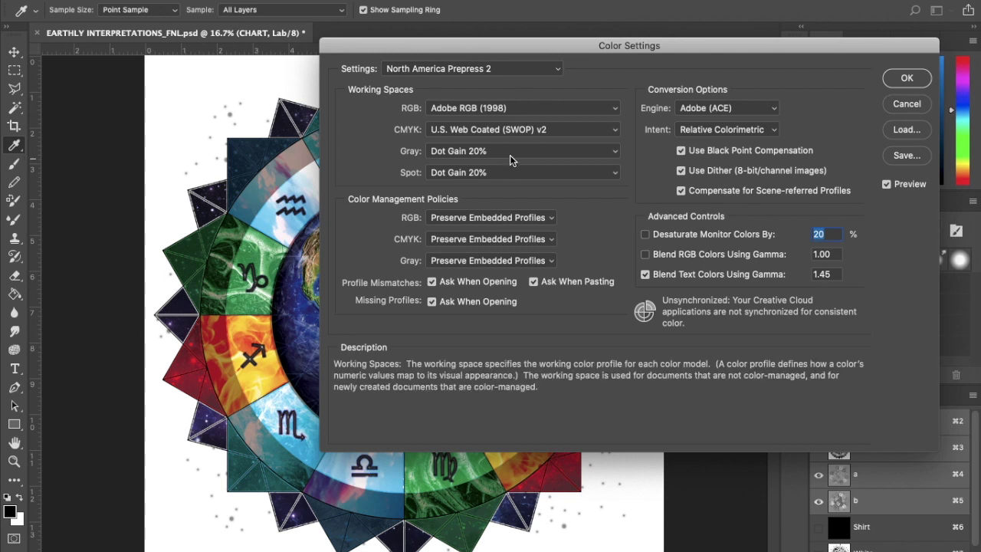
pyautogui.click(909, 131)
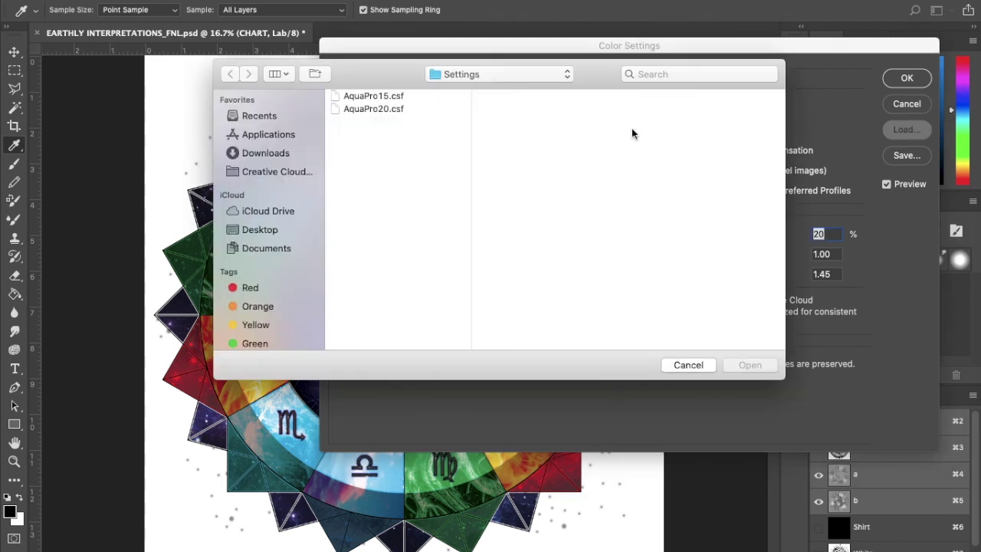
pyautogui.click(389, 97)
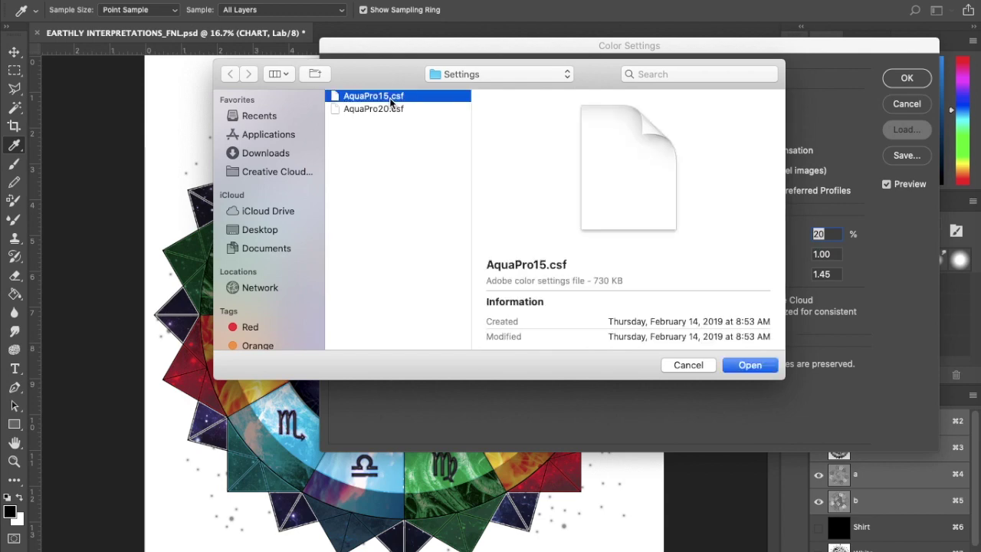
pyautogui.click(750, 365)
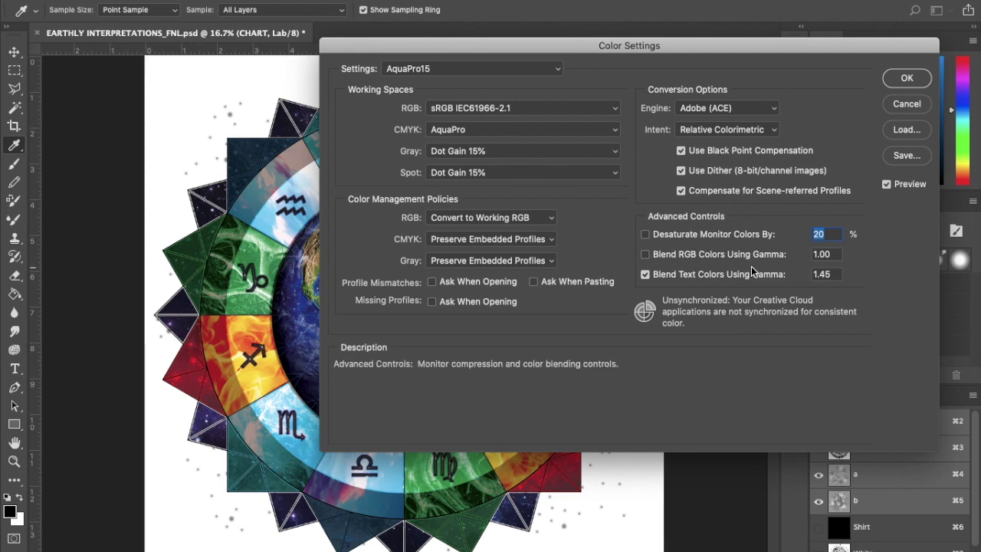
pyautogui.click(907, 79)
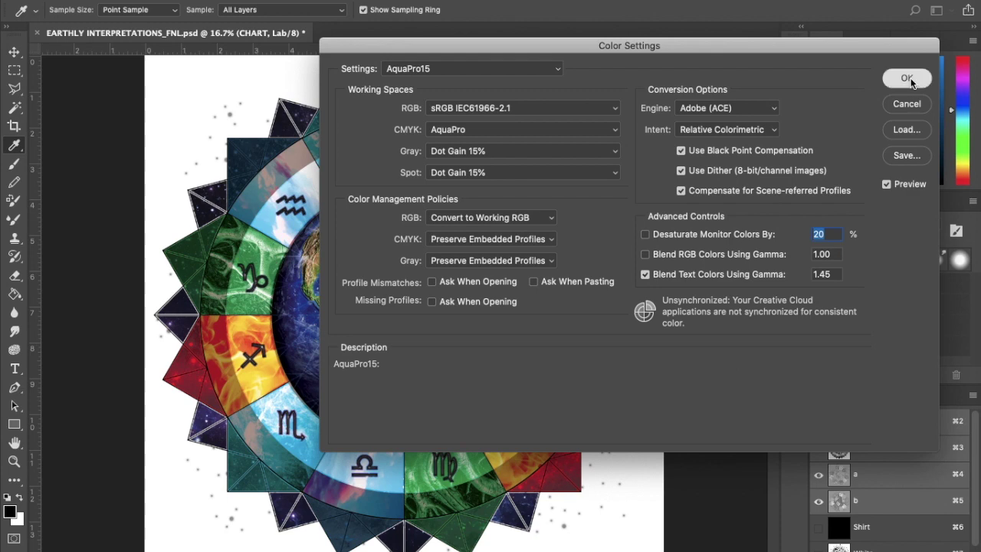
pyautogui.press('g')
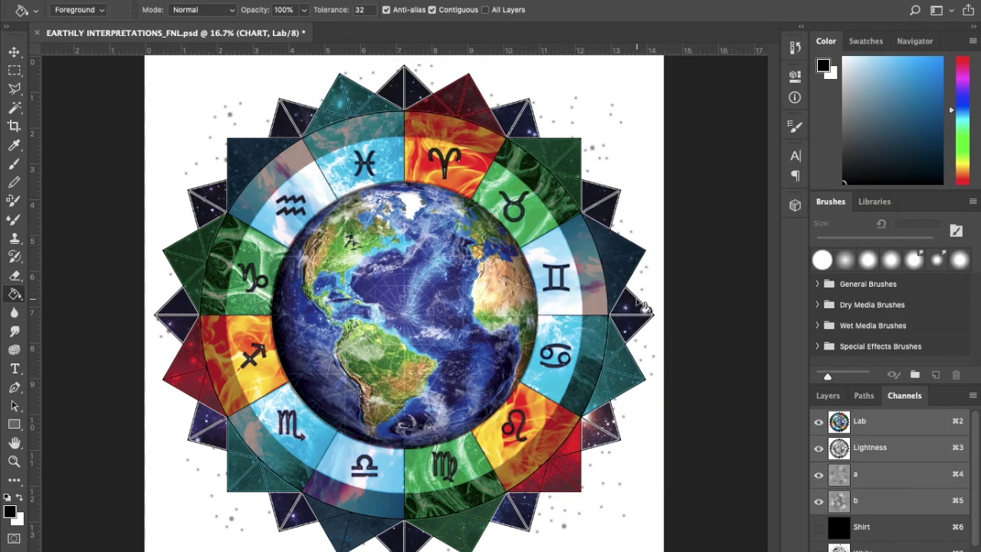
# Switch to CMYK Color with Don't Merge for spot channels, accepting the AquaPro profile.
pyautogui.click(193, 0)
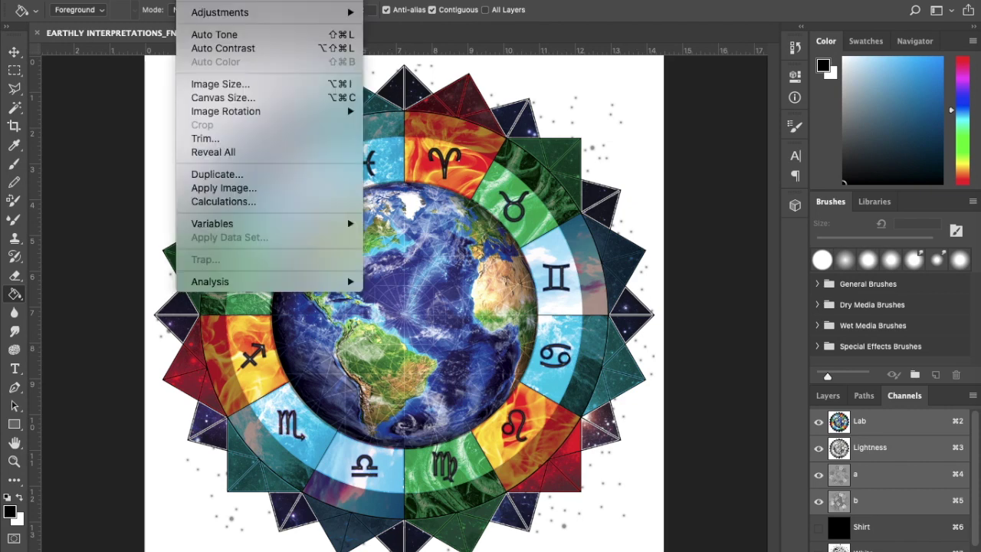
pyautogui.moveTo(339, 2)
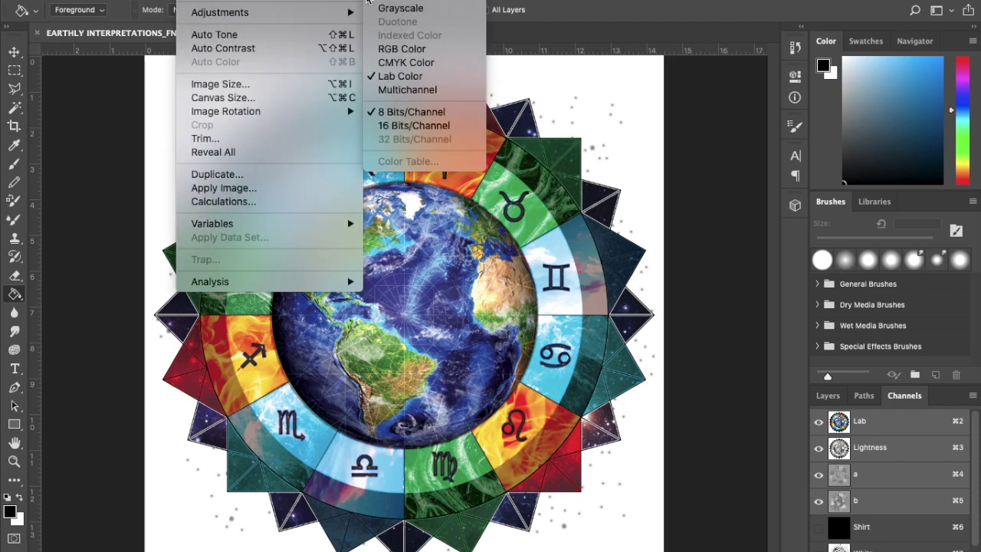
pyautogui.click(394, 63)
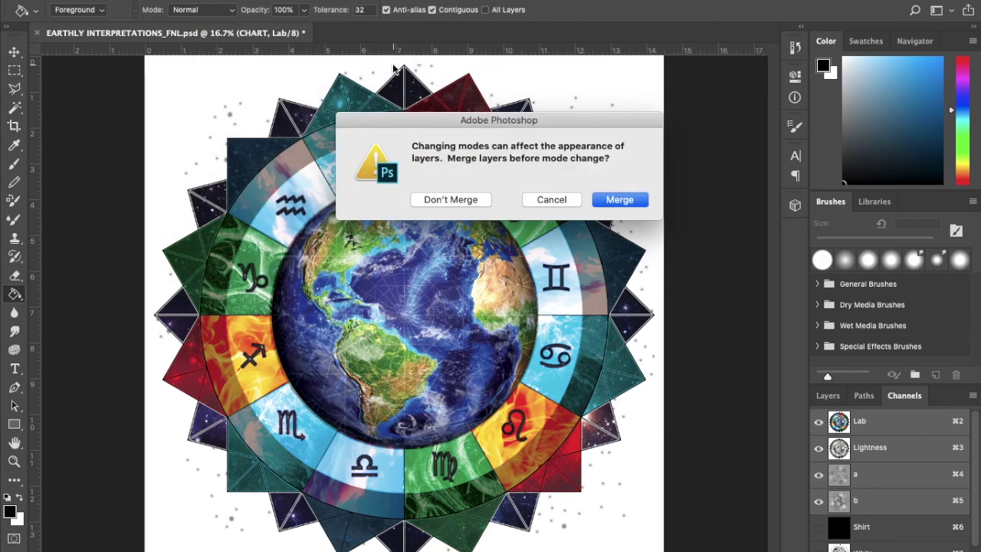
pyautogui.click(481, 202)
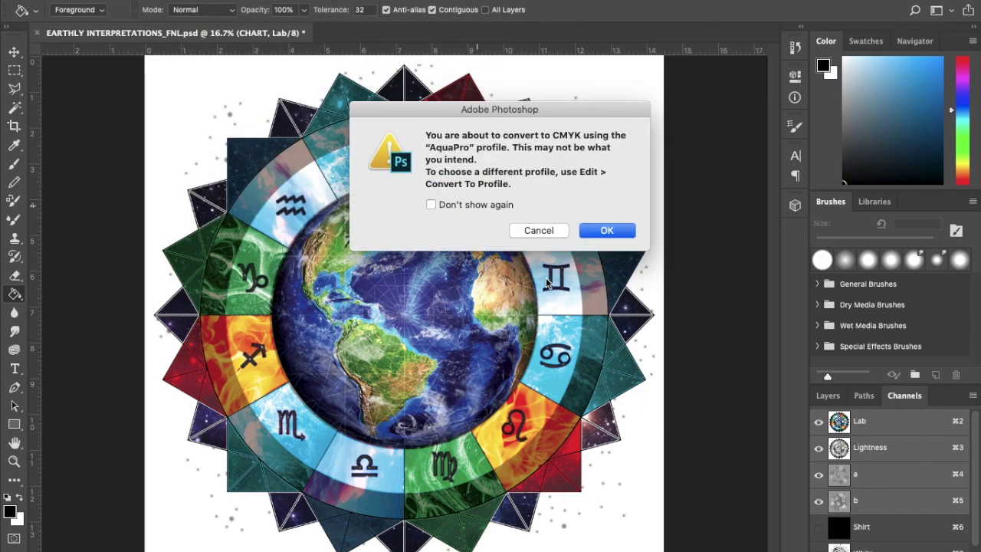
pyautogui.click(596, 232)
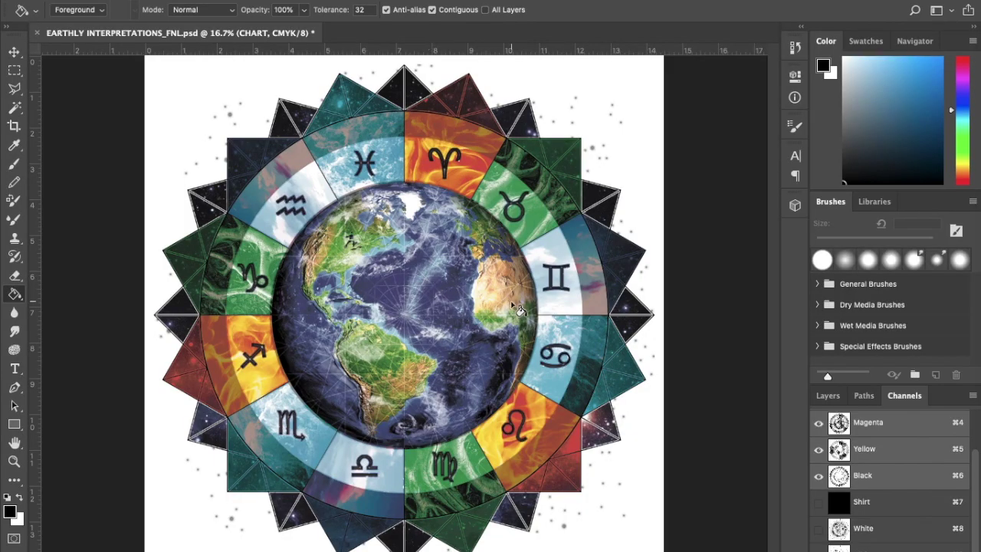
# Inspect the Cyan, Magenta, Yellow and Black plates one at a time.
pyautogui.scroll(2, 923, 509)
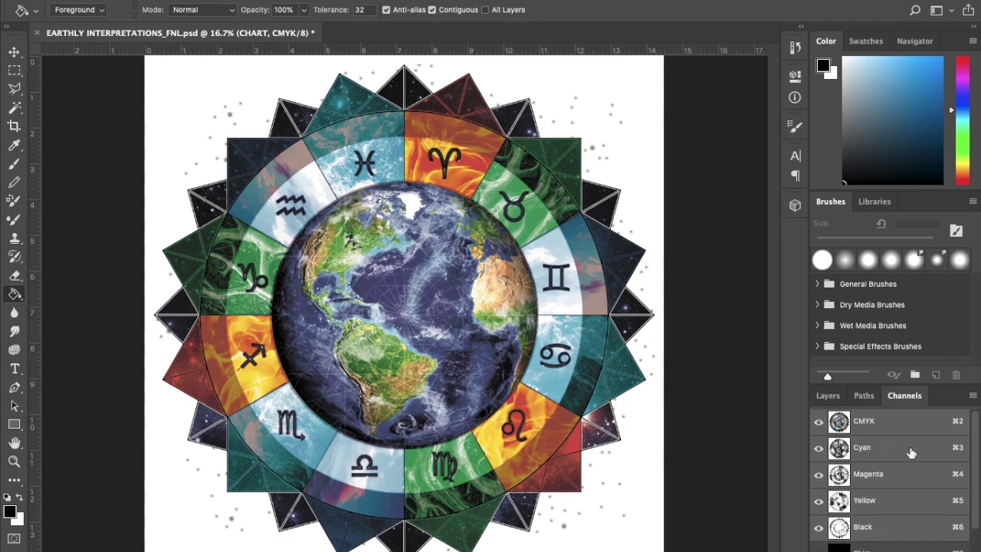
pyautogui.click(911, 452)
pyautogui.click(912, 476)
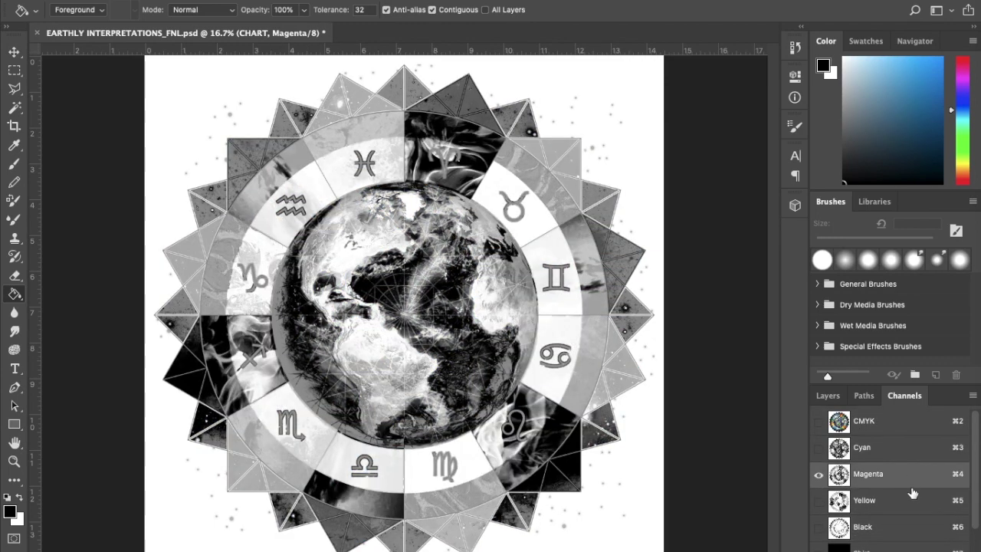
pyautogui.click(912, 499)
pyautogui.click(912, 534)
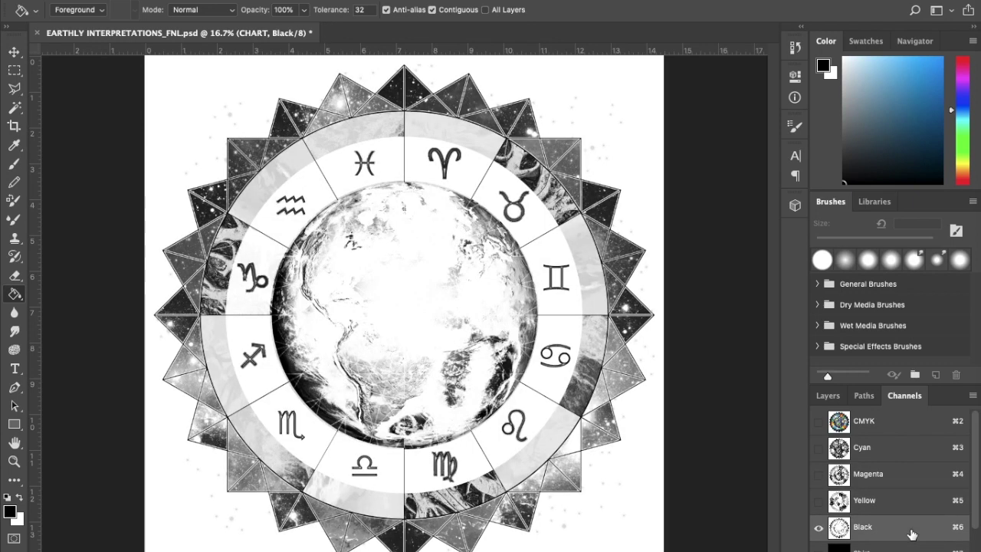
# Move the Black channel's black point to input 25 with Curves, then show the CMYK composite.
pyautogui.press('super+m')
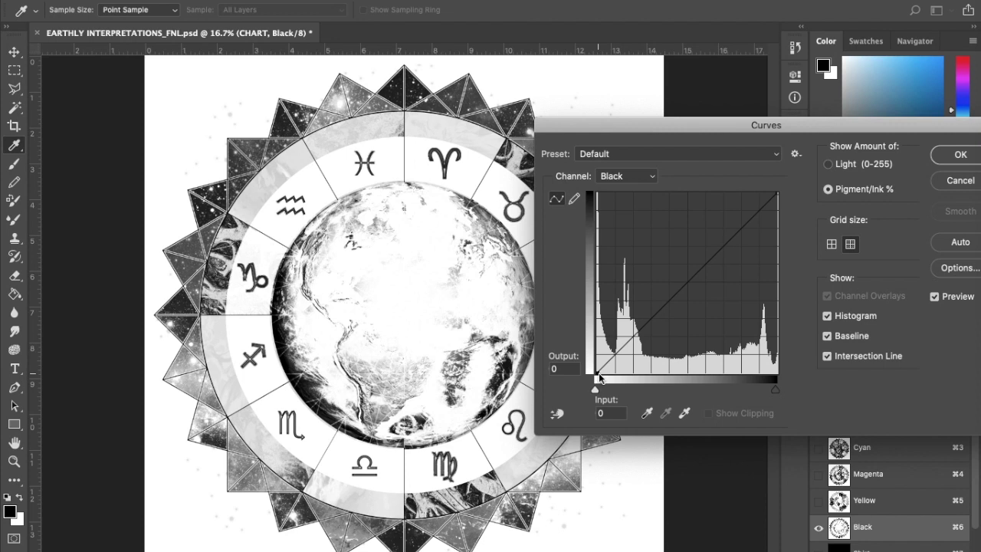
pyautogui.moveTo(598, 375); pyautogui.dragTo(644, 384)
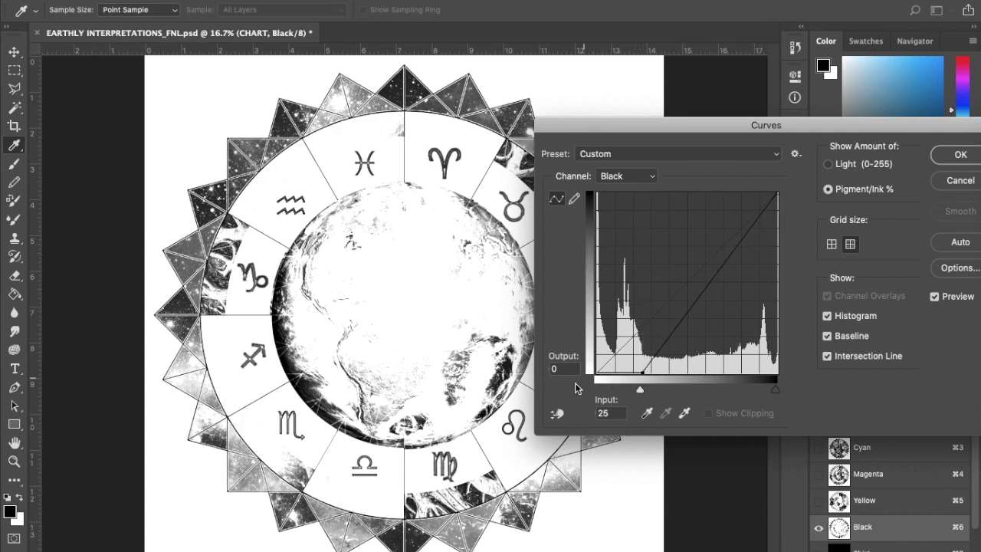
pyautogui.click(948, 156)
pyautogui.click(818, 422)
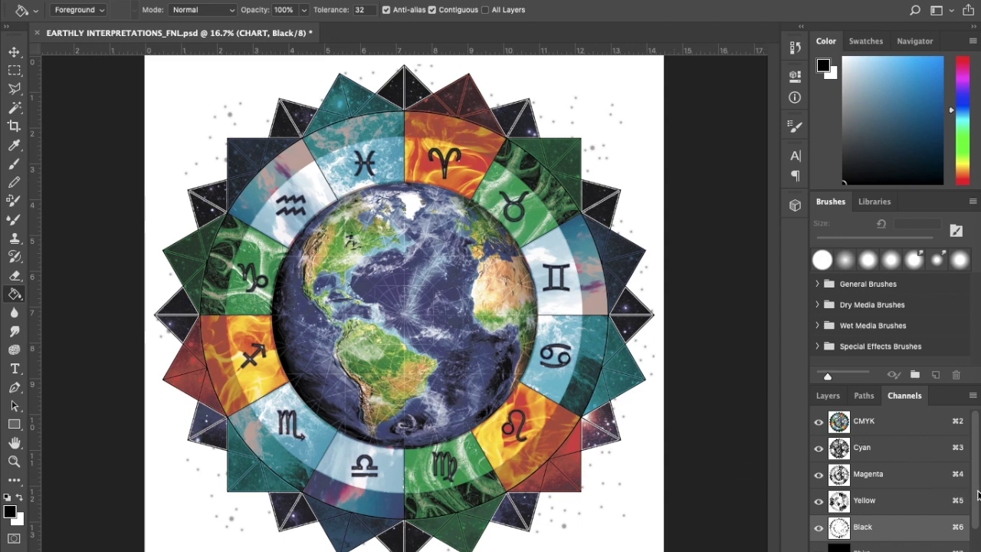
pyautogui.scroll(-2, 978, 494)
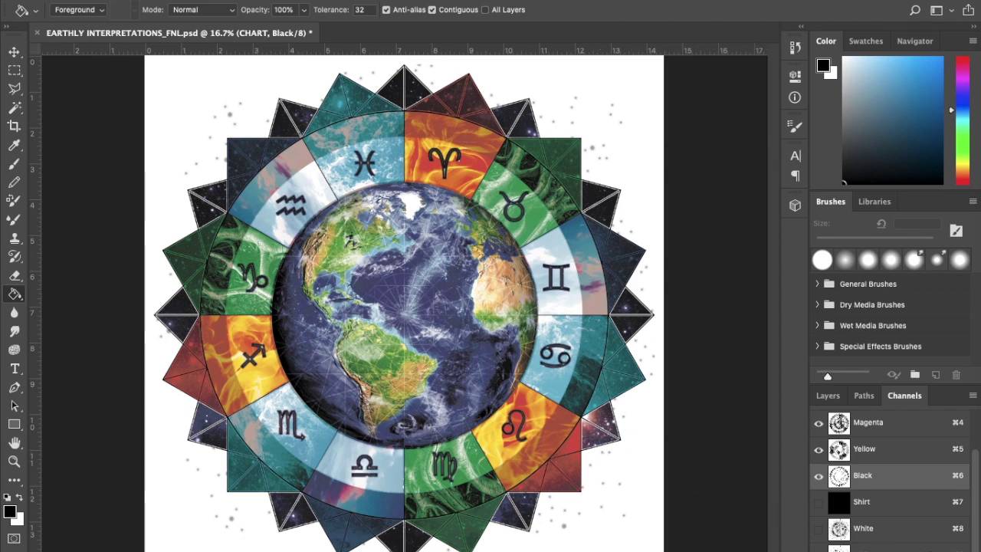
# Make the White copy spot channel the active channel.
pyautogui.click(881, 547)
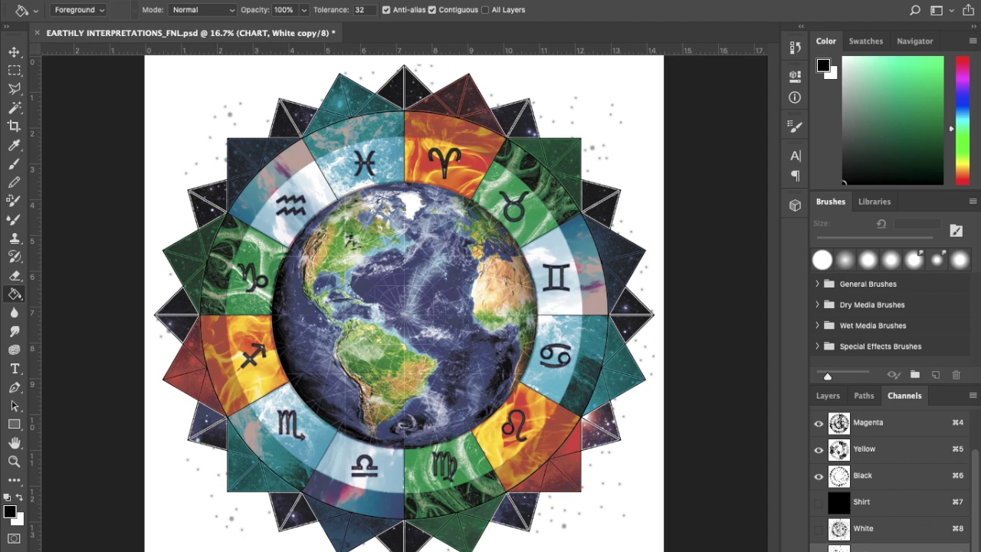
# Convert the chart to Multichannel mode, accepting the flattening of layers.
pyautogui.click(193, 0)
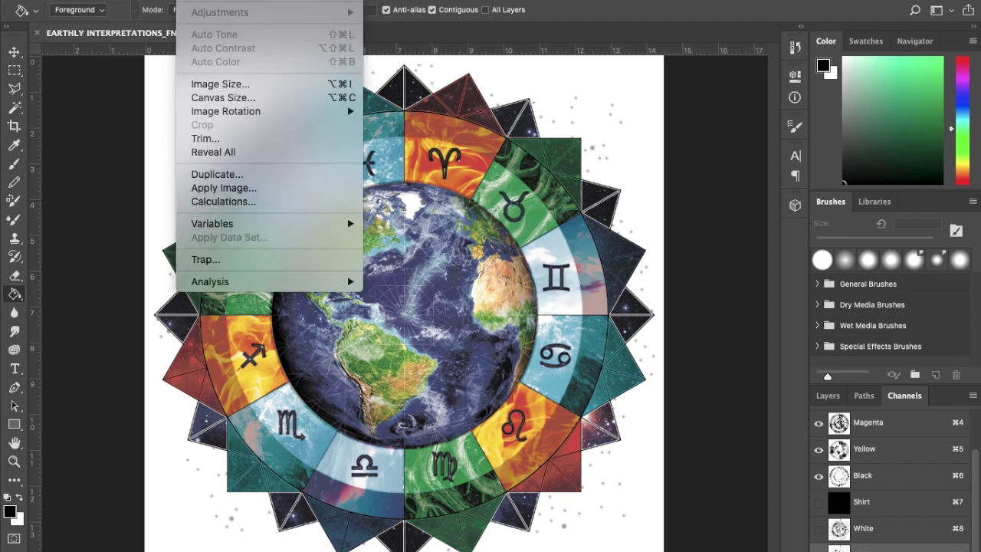
pyautogui.moveTo(268, 0)
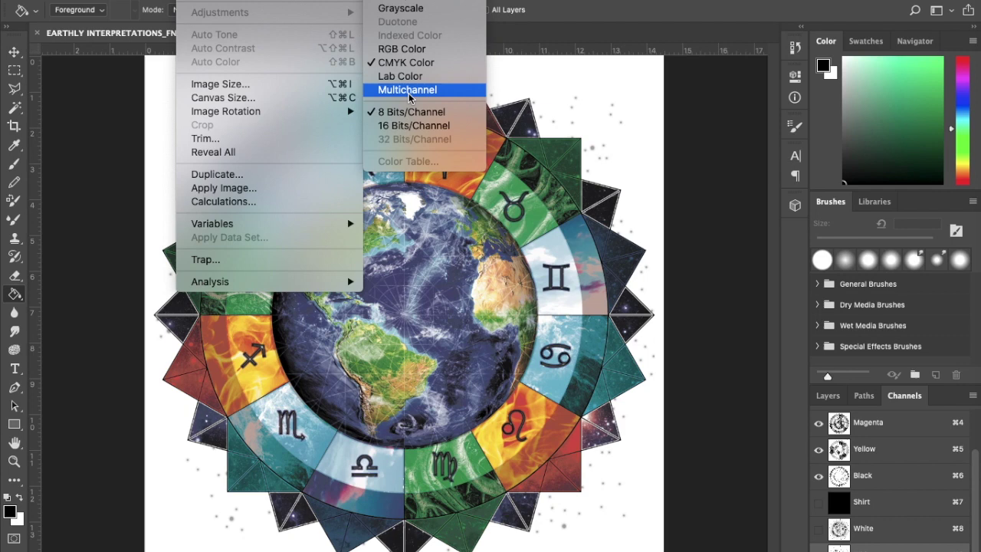
pyautogui.click(408, 91)
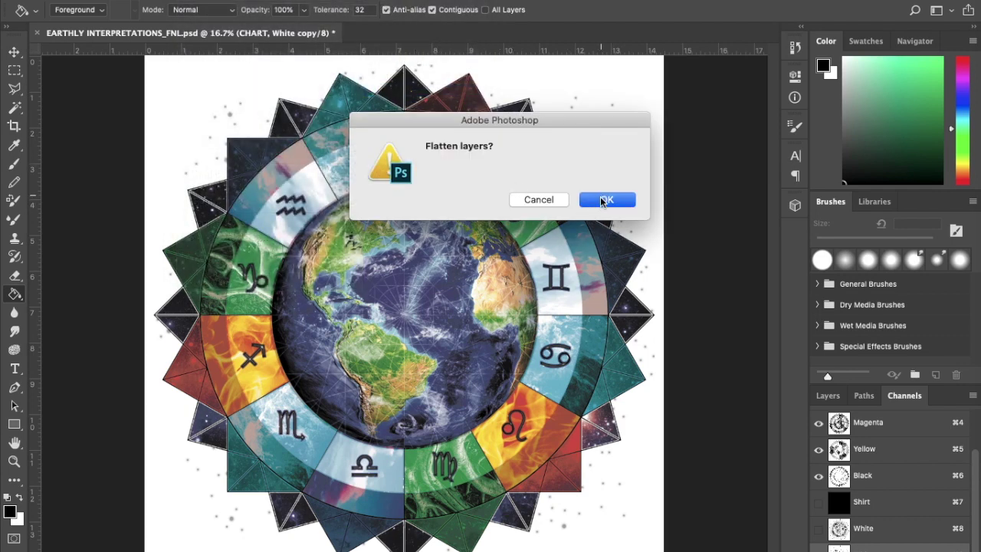
pyautogui.click(601, 201)
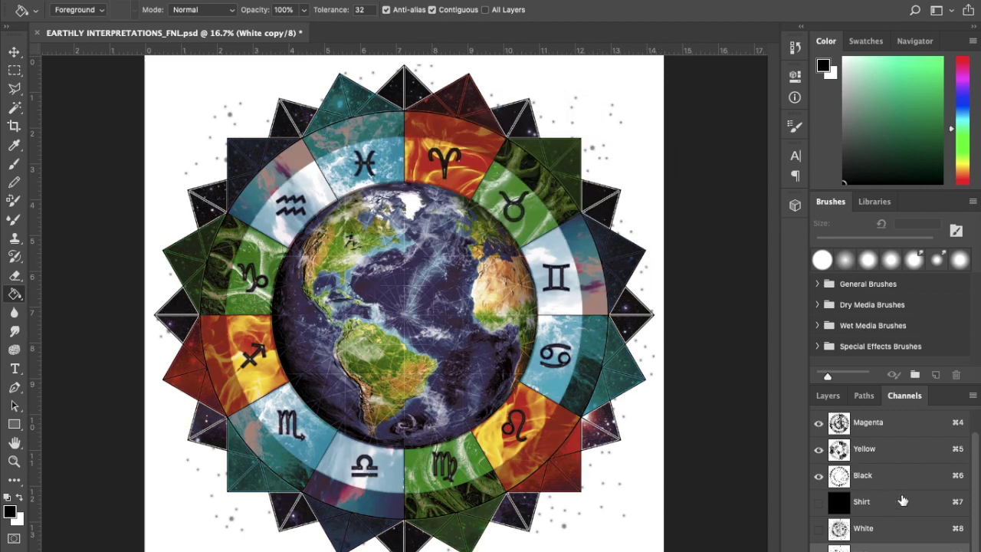
# Preview Cyan alone, then add Magenta, Yellow and Black back into view.
pyautogui.scroll(1, 903, 500)
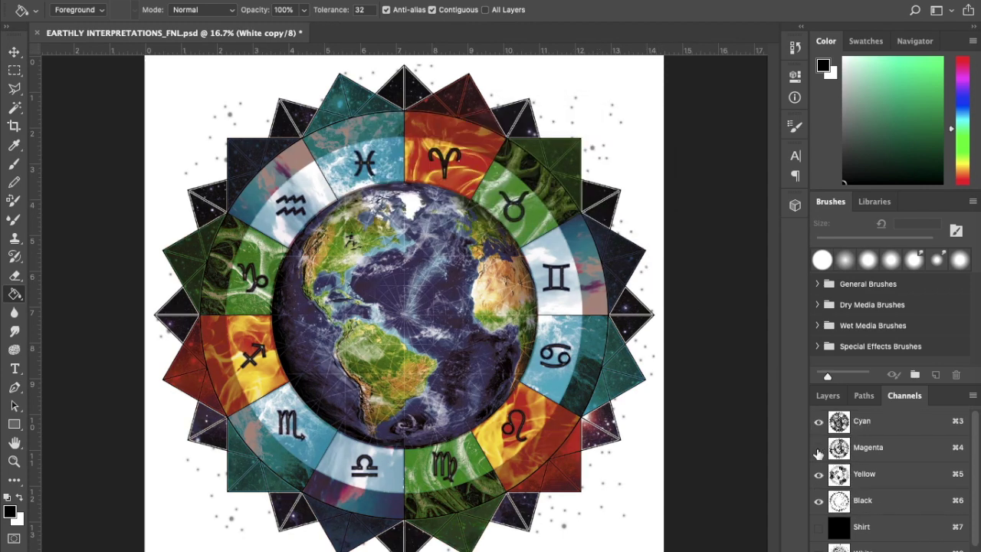
pyautogui.moveTo(818, 448); pyautogui.dragTo(819, 549)
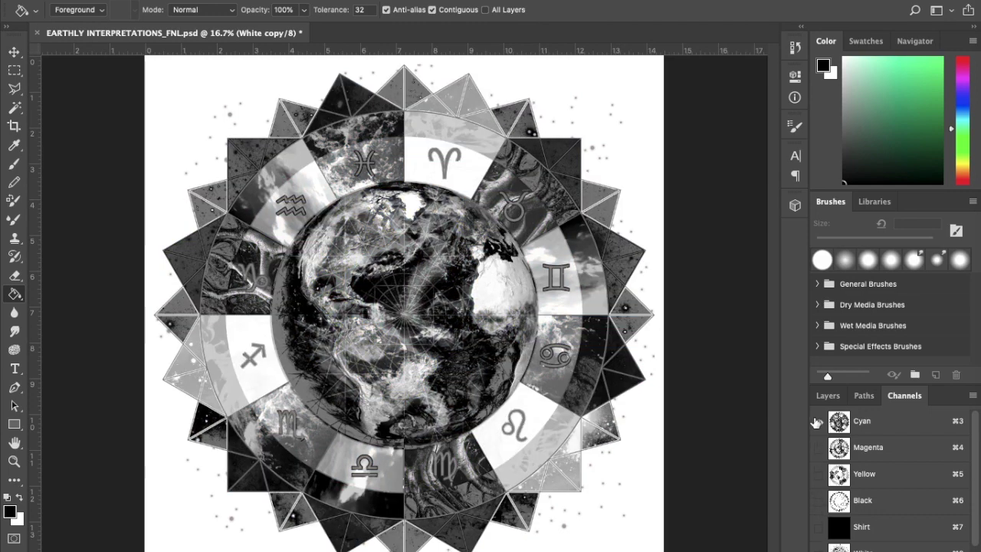
pyautogui.click(818, 448)
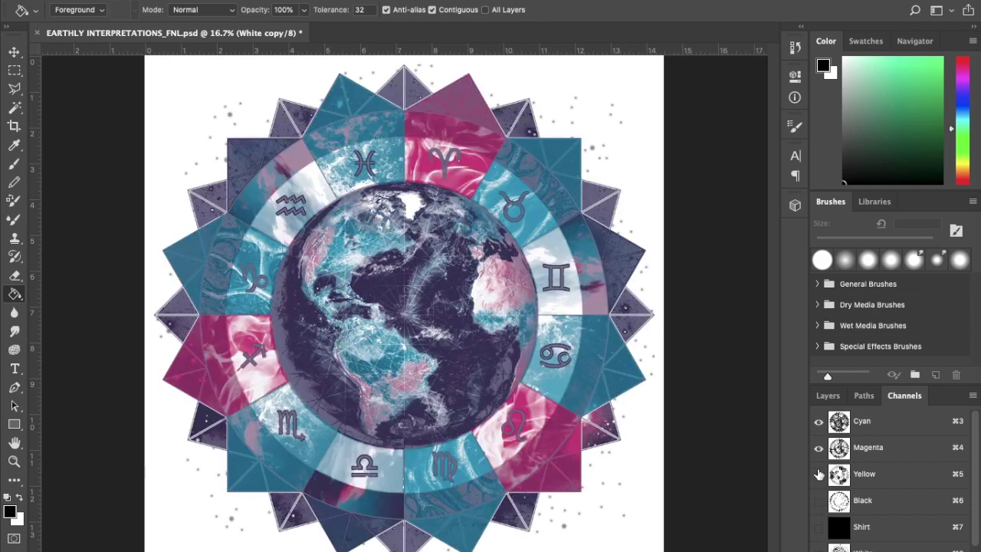
pyautogui.click(818, 475)
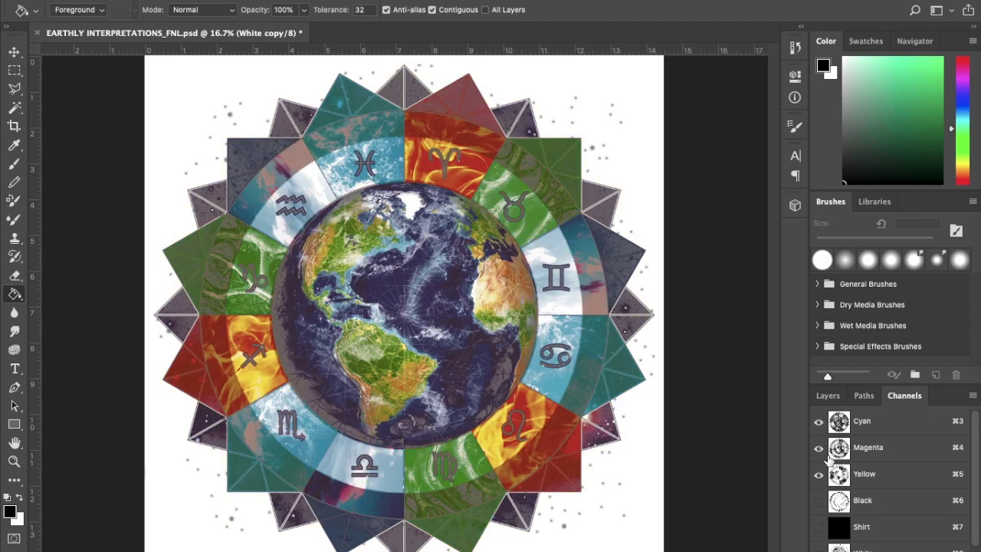
pyautogui.scroll(-1, 828, 459)
pyautogui.click(819, 475)
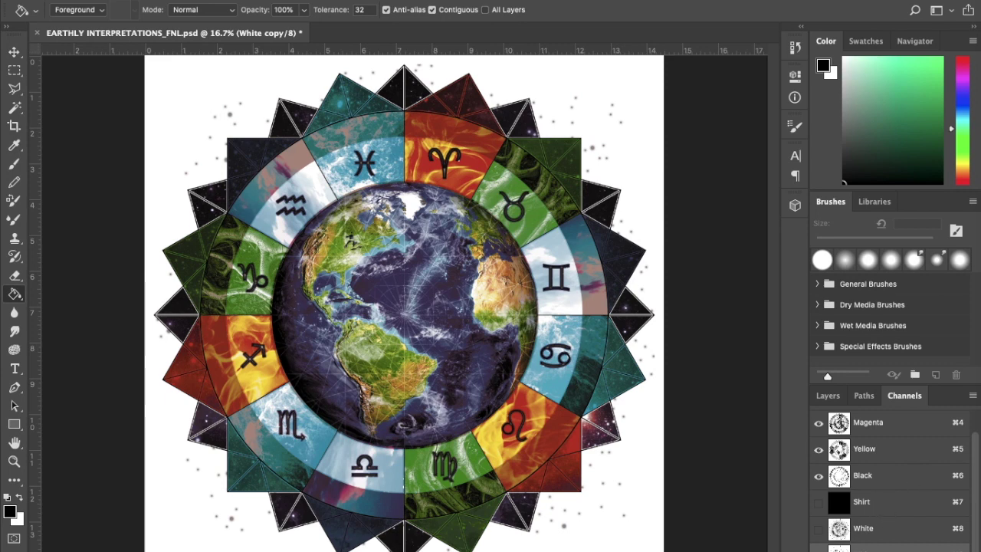
pyautogui.press('d')
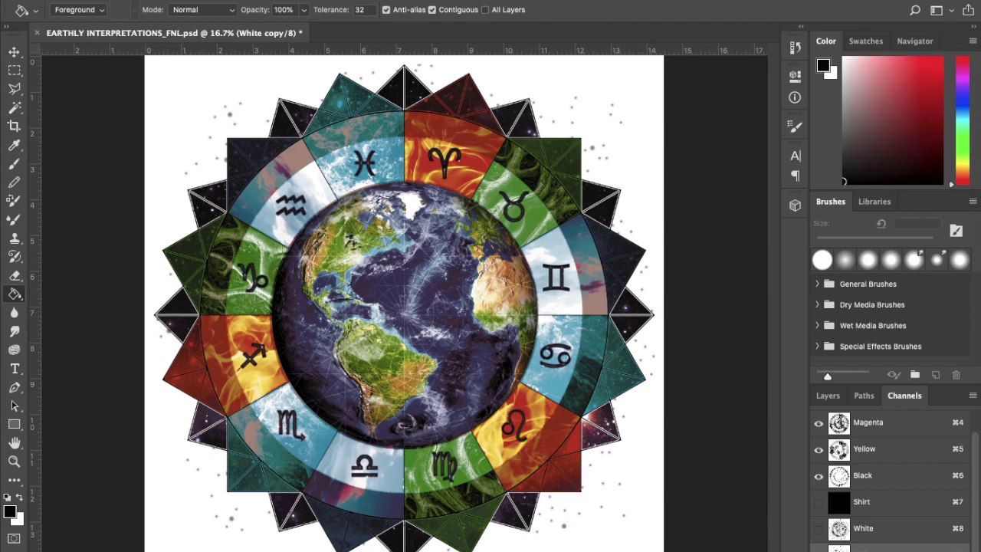
pyautogui.click(13, 460)
pyautogui.click(475, 297)
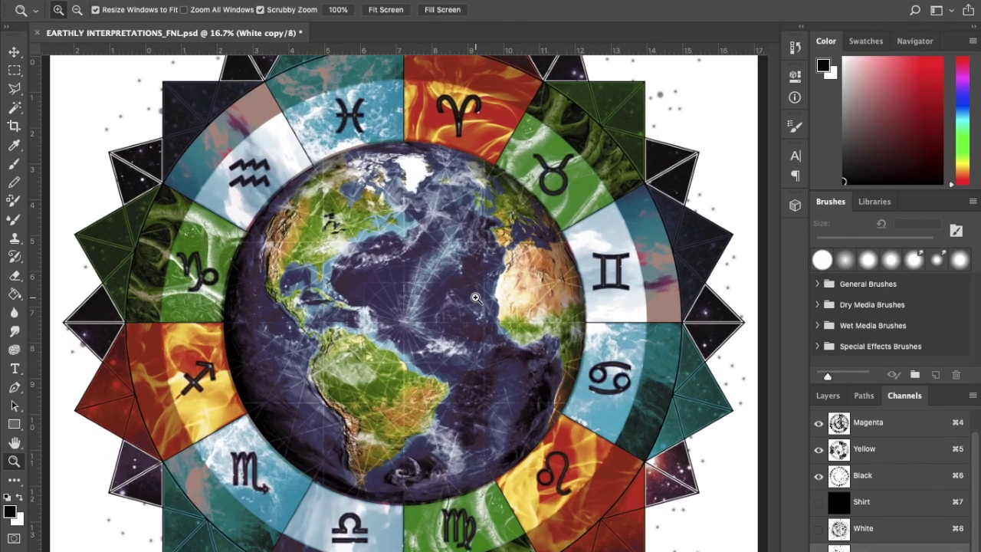
pyautogui.click(476, 297)
pyautogui.click(432, 286)
pyautogui.click(374, 247)
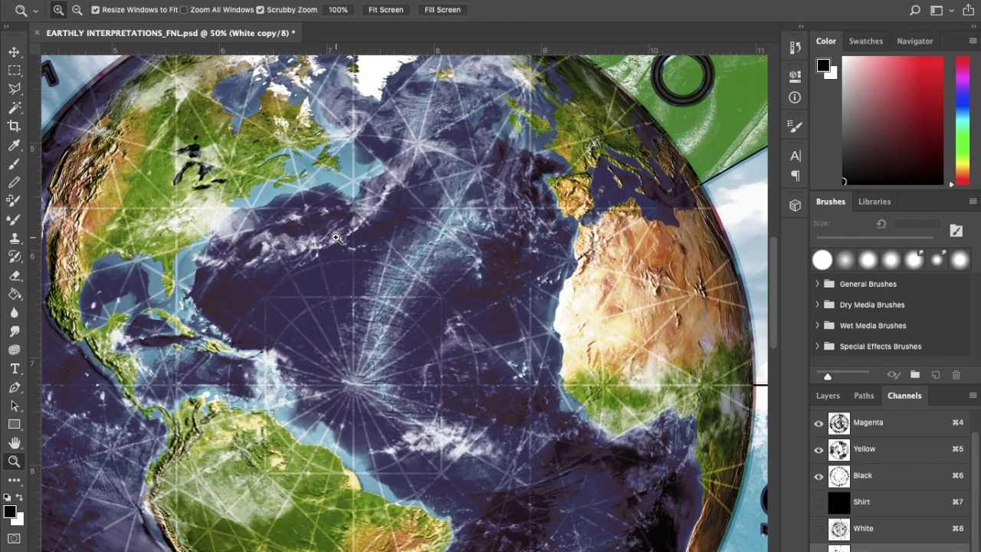
pyautogui.click(380, 275)
pyautogui.hscroll(-5, 328, 351)
pyautogui.hscroll(-2, 328, 351)
pyautogui.click(355, 337)
pyautogui.hscroll(-3, 355, 335)
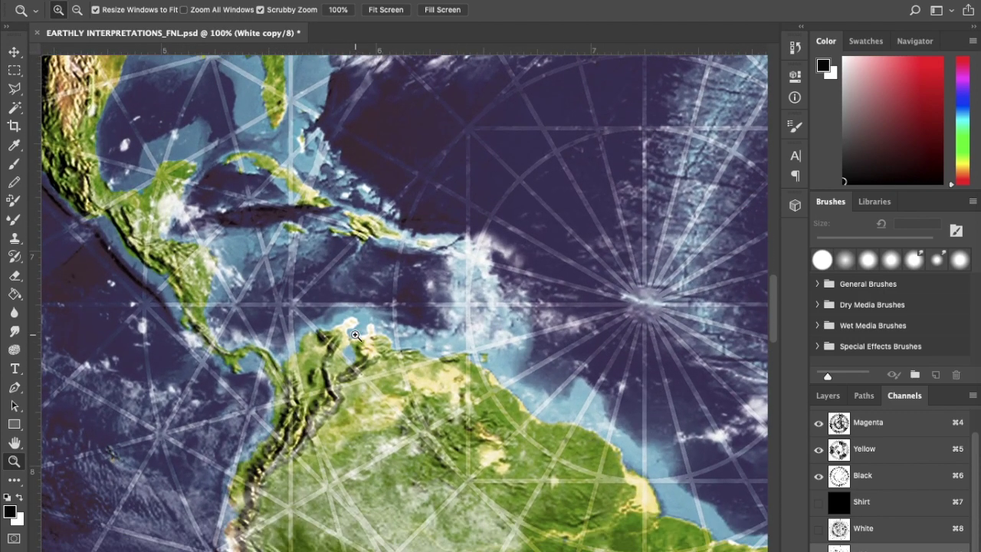
pyautogui.scroll(-5, 355, 335)
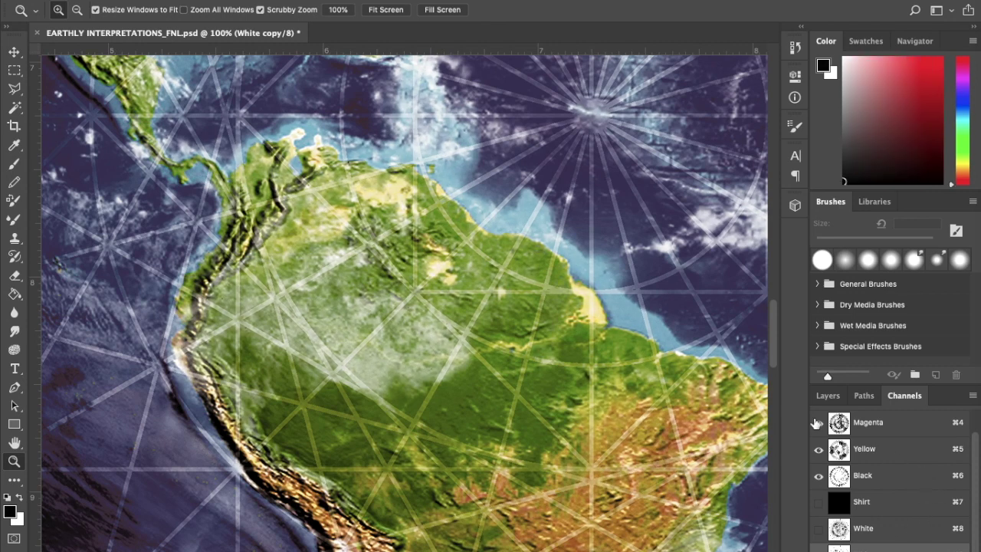
pyautogui.keyDown('alt'); pyautogui.click(489, 364); pyautogui.keyUp('alt')
pyautogui.keyDown('alt'); pyautogui.click(464, 310); pyautogui.keyUp('alt')
pyautogui.keyDown('alt'); pyautogui.click(520, 312); pyautogui.keyUp('alt')
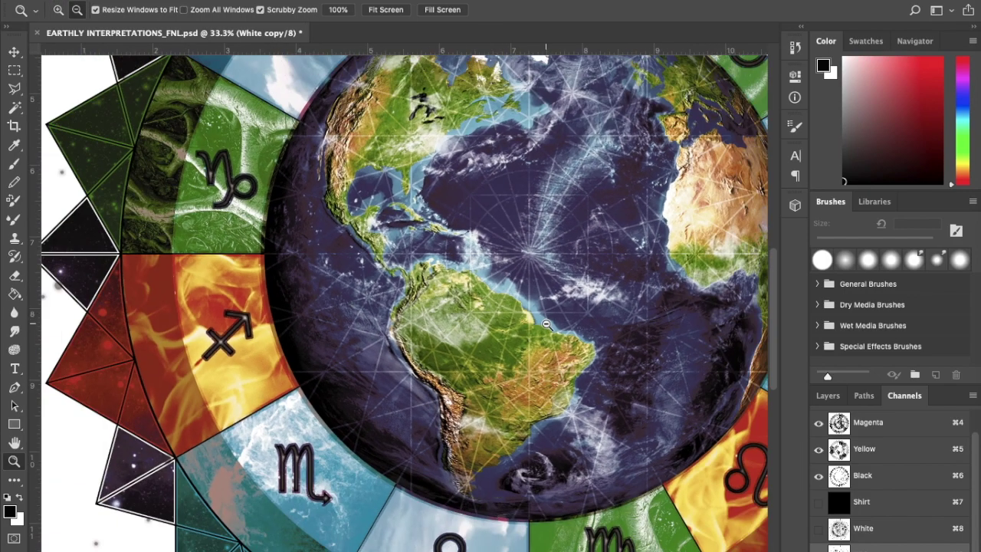
pyautogui.keyDown('alt'); pyautogui.click(551, 326); pyautogui.keyUp('alt')
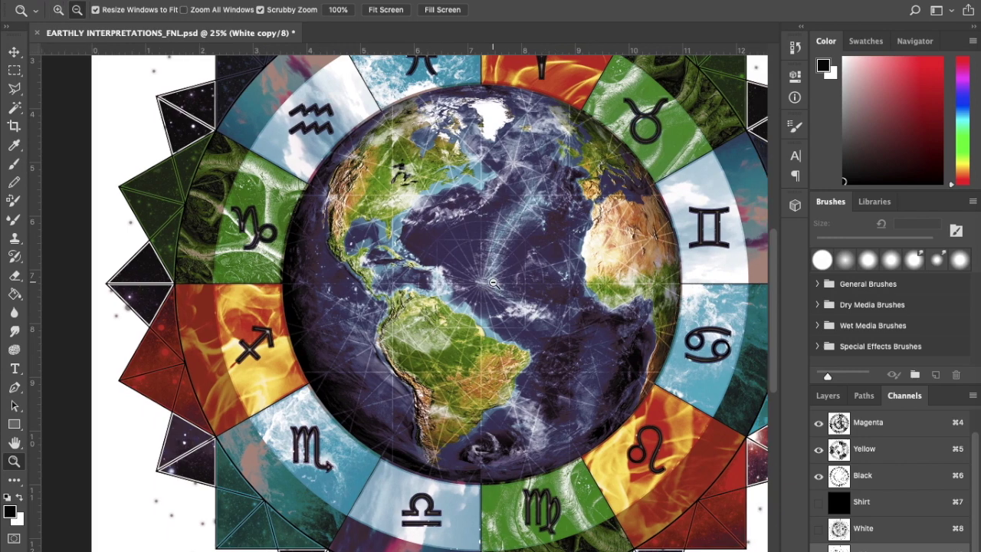
pyautogui.keyDown('alt'); pyautogui.click(495, 283); pyautogui.keyUp('alt')
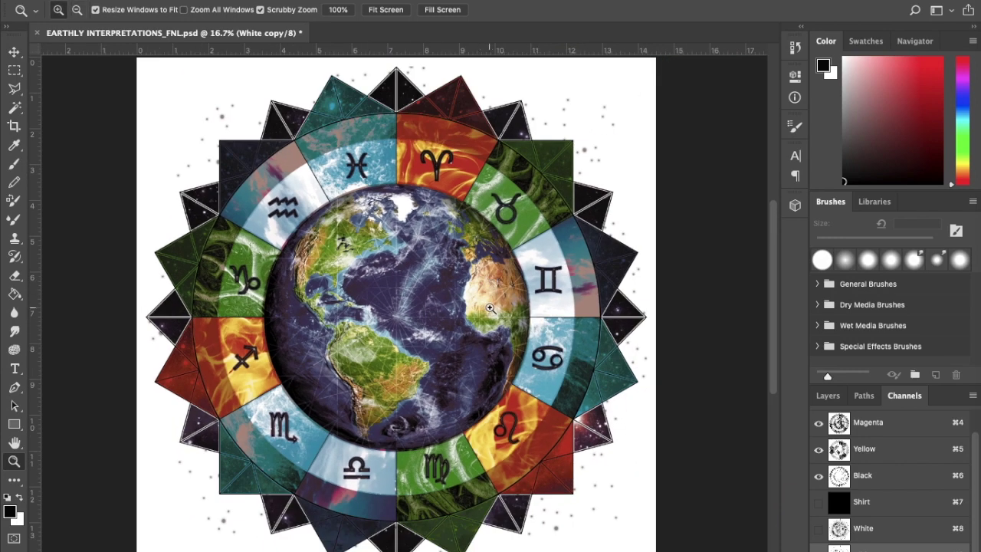